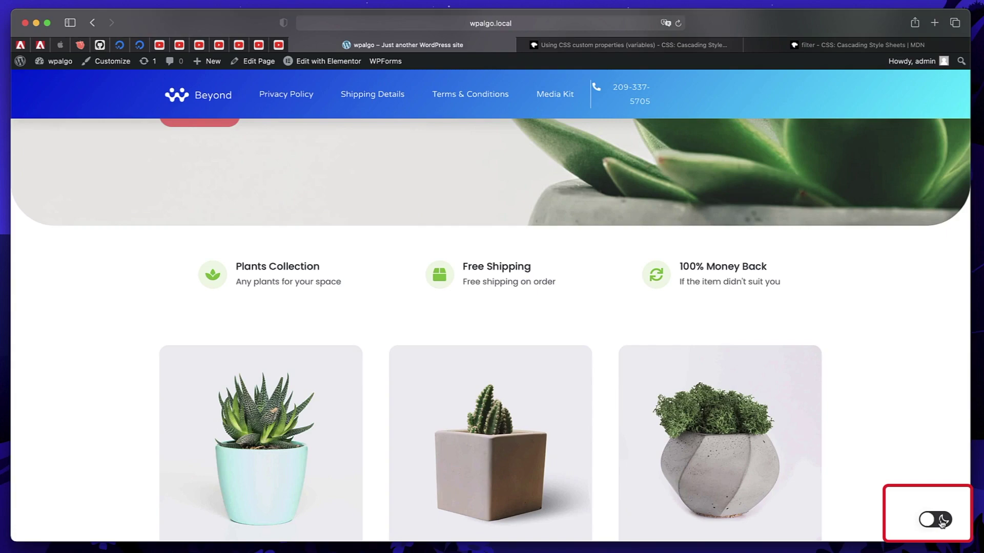
- Switch the live plant-shop site to dark mode, scroll through it, then return to light mode
click(941, 520)
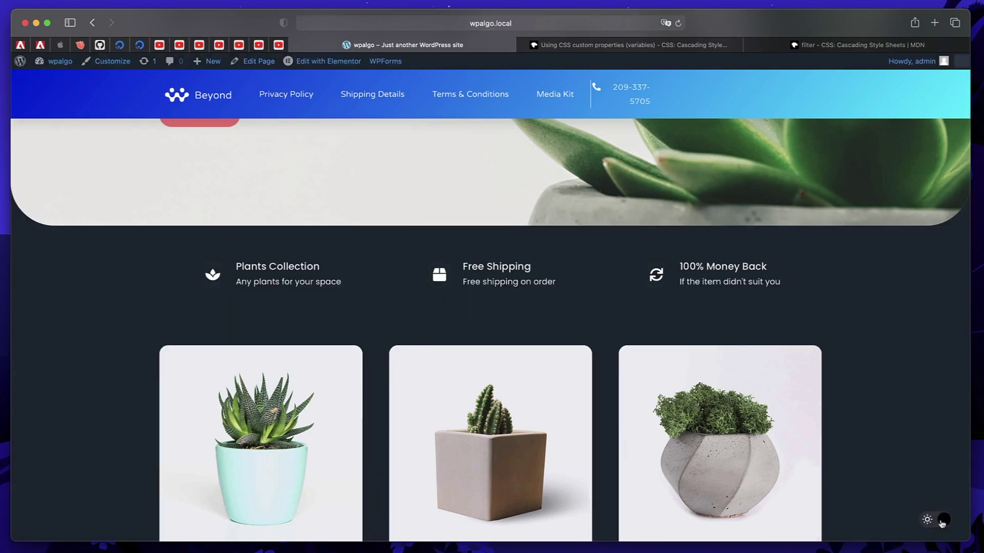
scroll(915, 362, down, 20)
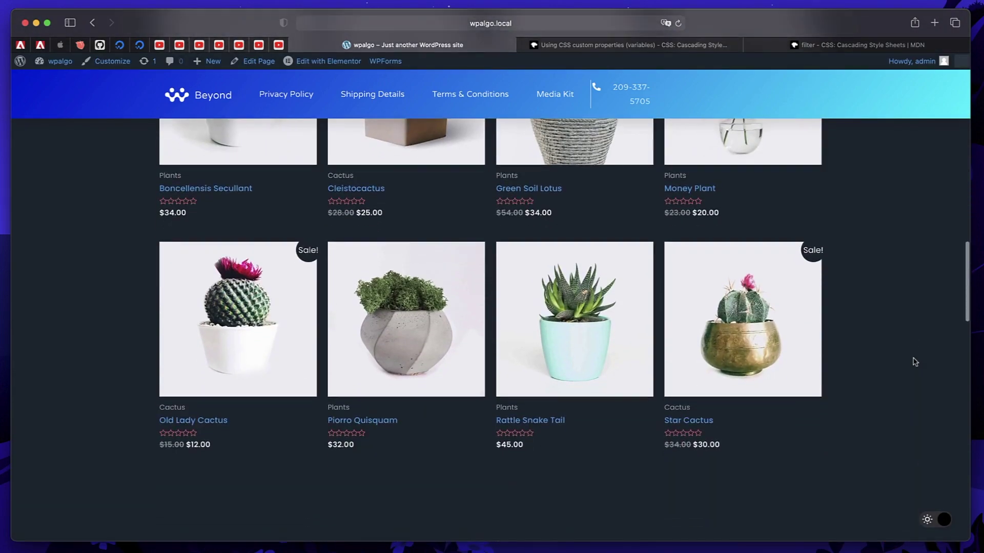
scroll(915, 361, down, 4)
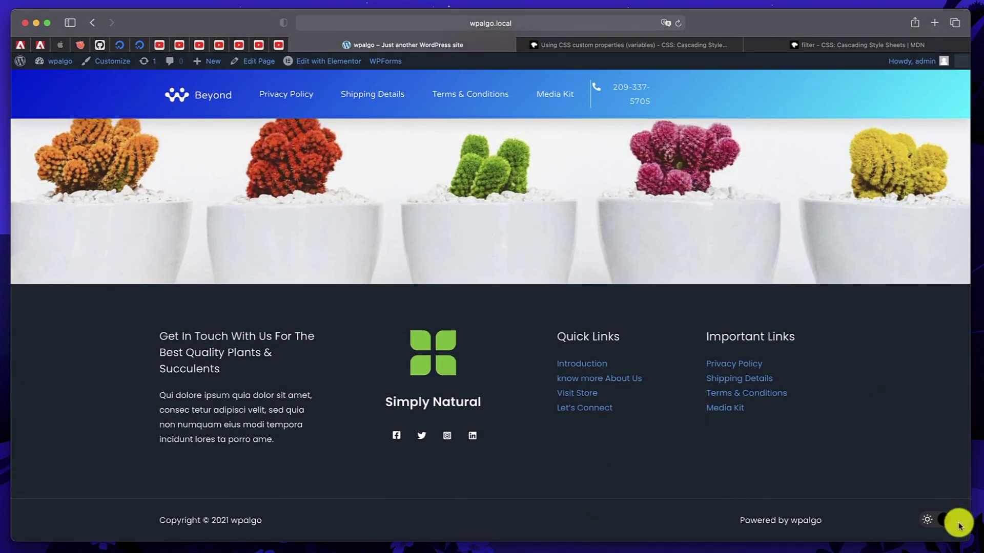
click(936, 528)
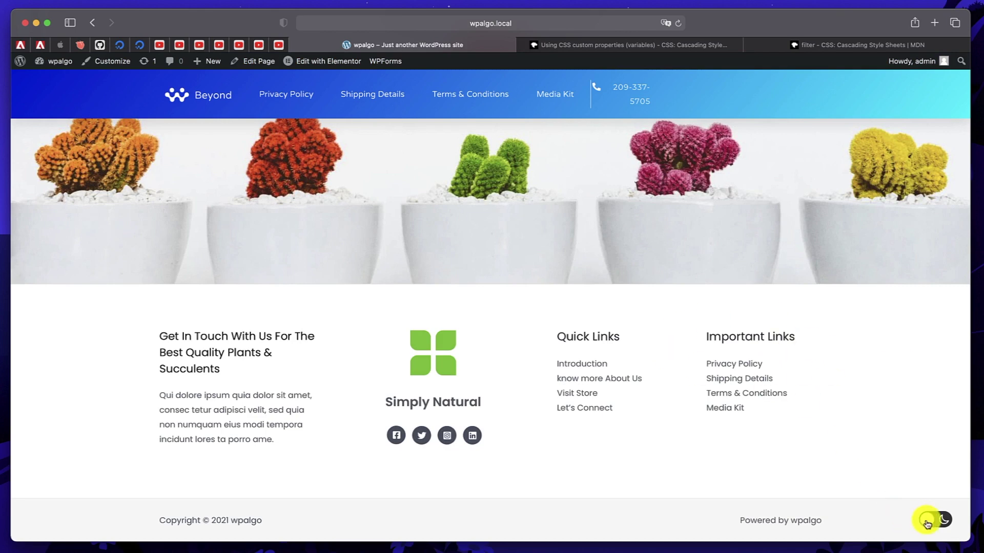
scroll(853, 500, down, 2)
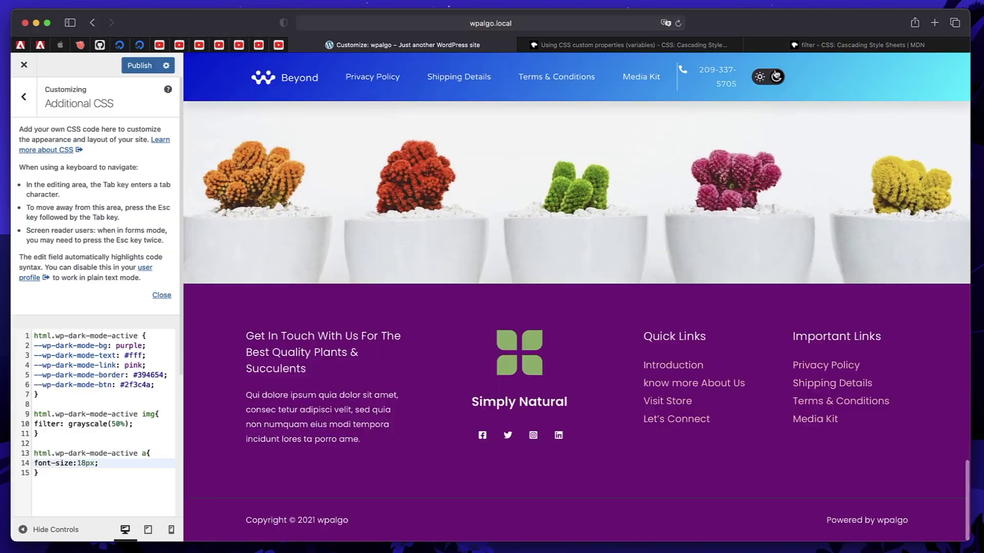
- Flip the Customizer preview between dark and light, then select the grayscale filter value
click(776, 76)
click(776, 76)
click(776, 77)
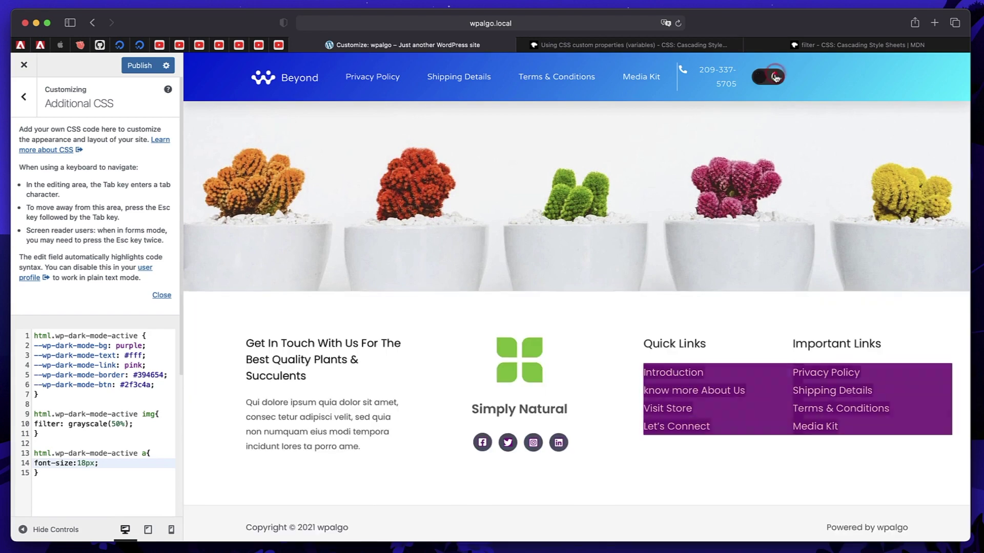
click(777, 76)
click(776, 76)
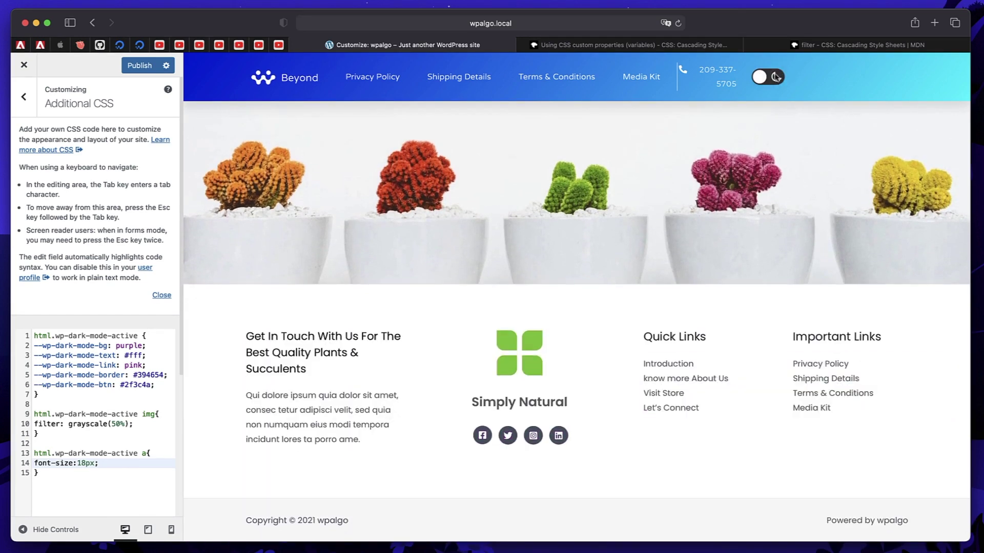
click(85, 421)
double_click(85, 424)
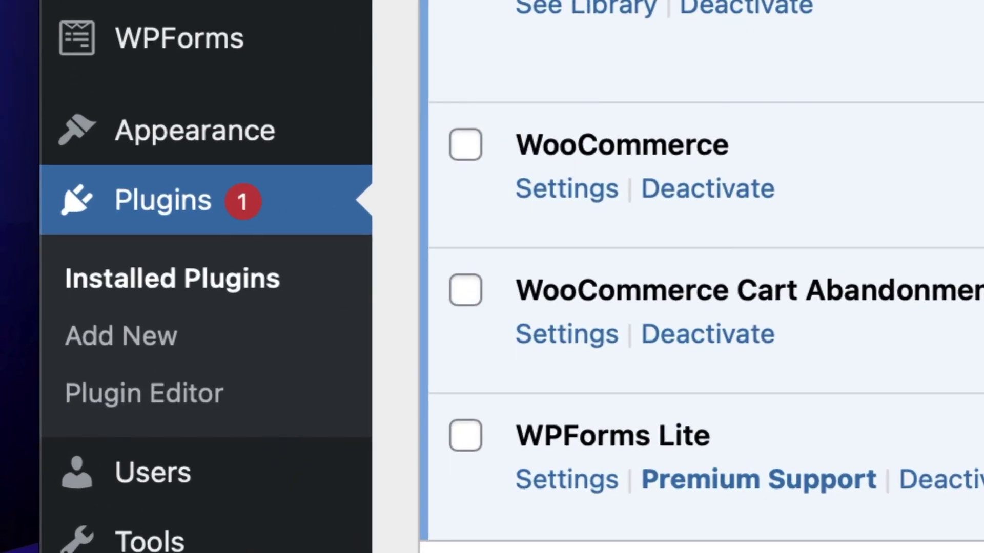
- Go to Plugins > Installed Plugins in the WordPress admin sidebar
mouse_move(42, 313)
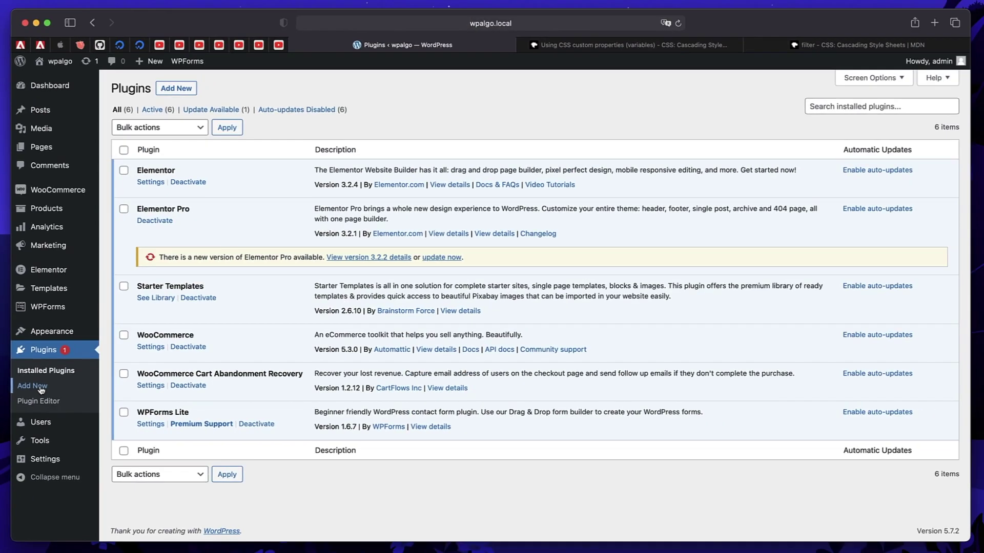
- Search the plugin directory for 'wp dark mode', then install and activate WP Dark Mode
click(173, 90)
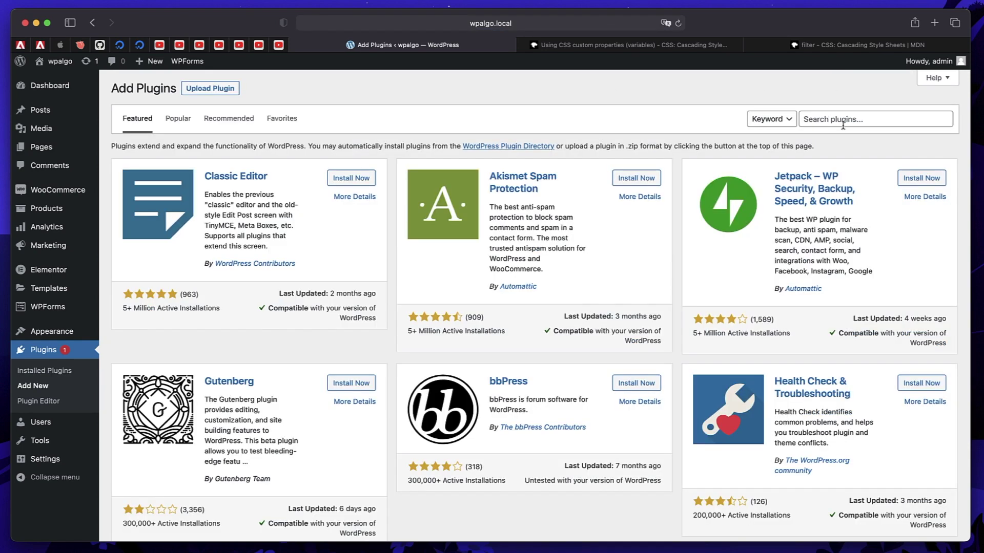
click(843, 125)
text(wp dark mode)
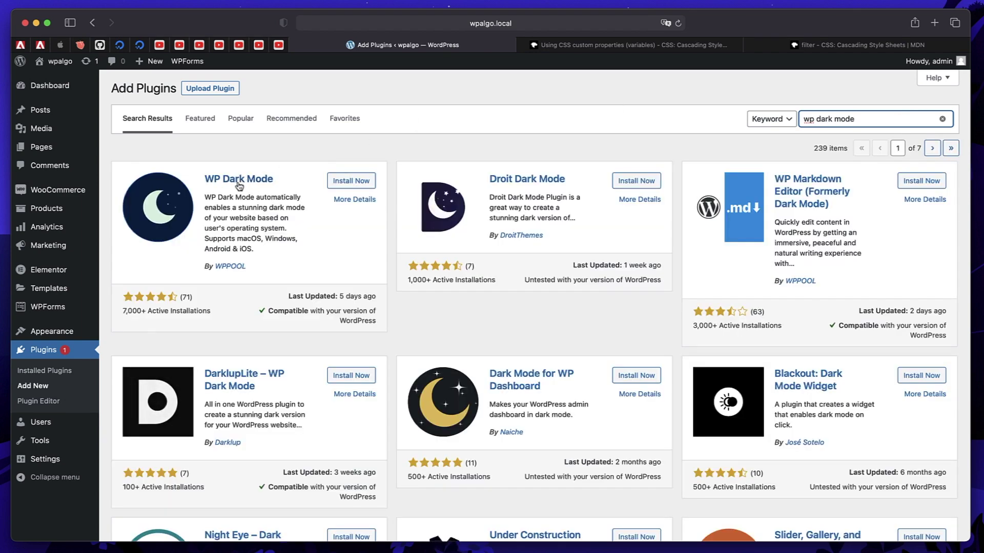
click(357, 183)
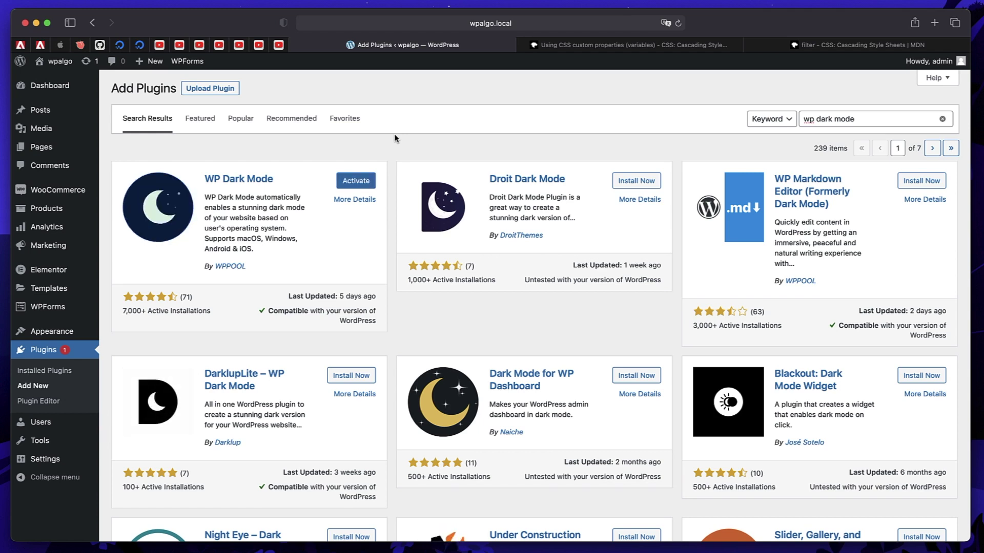
click(346, 182)
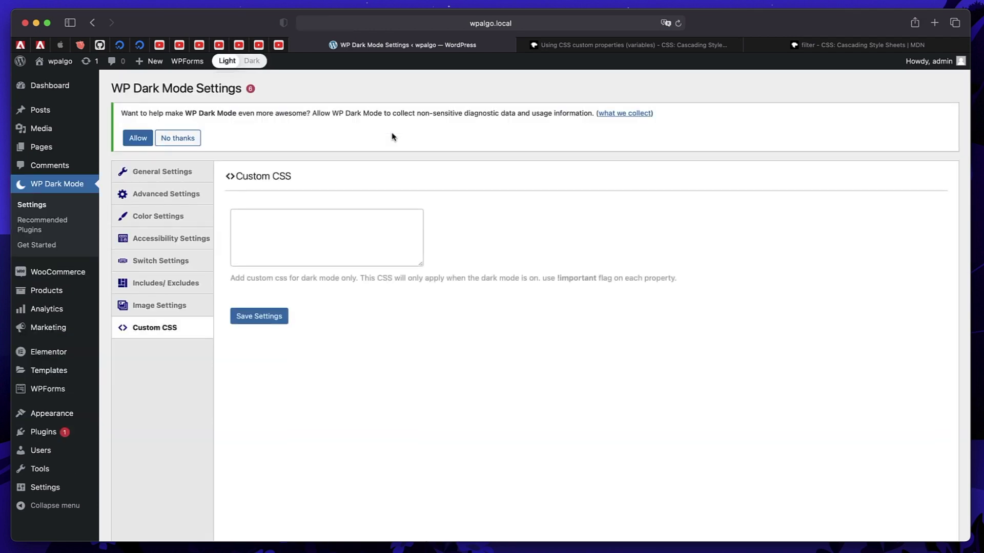
- Toggle Enable Backend Darkmode off and on, preview the admin Dark then Light, then view Advanced Settings
click(167, 176)
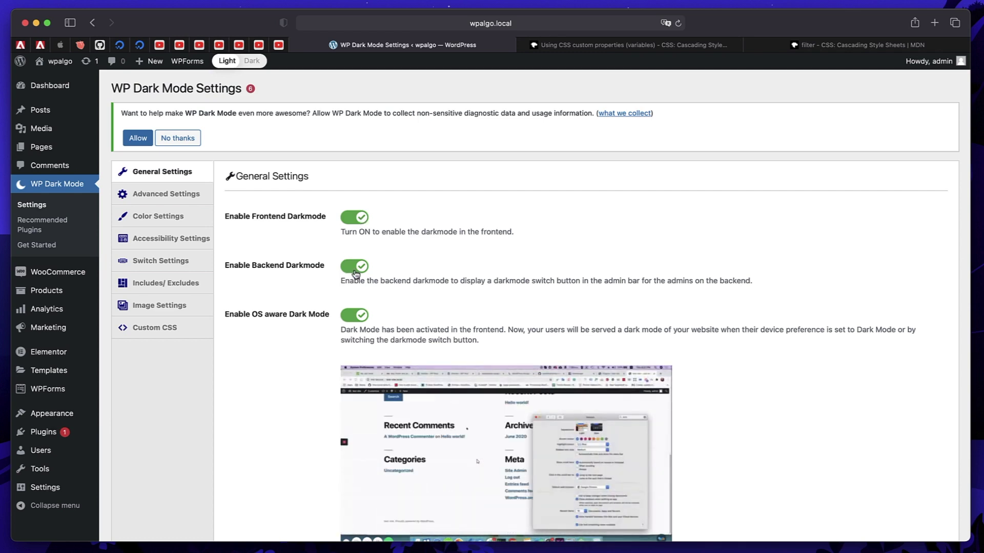
click(355, 270)
click(354, 270)
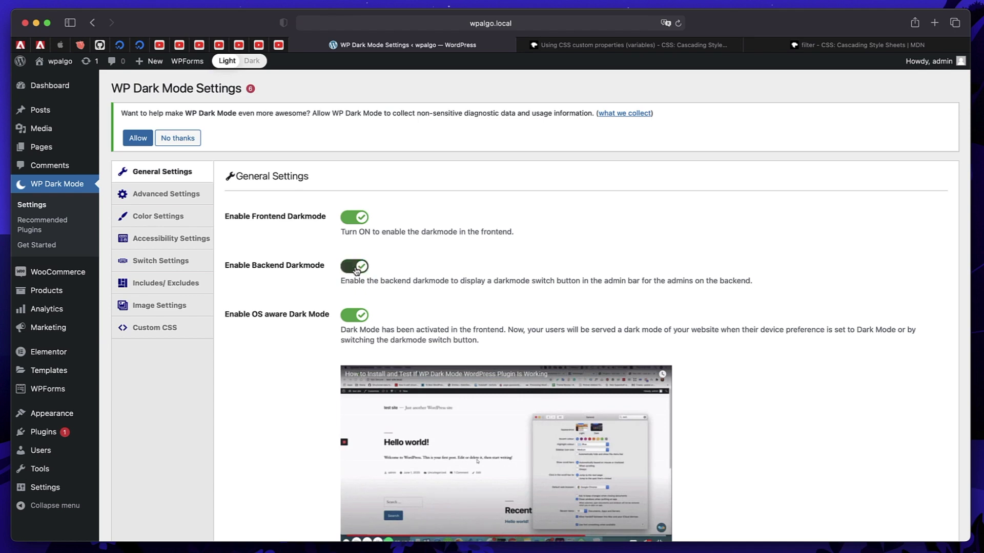
click(251, 61)
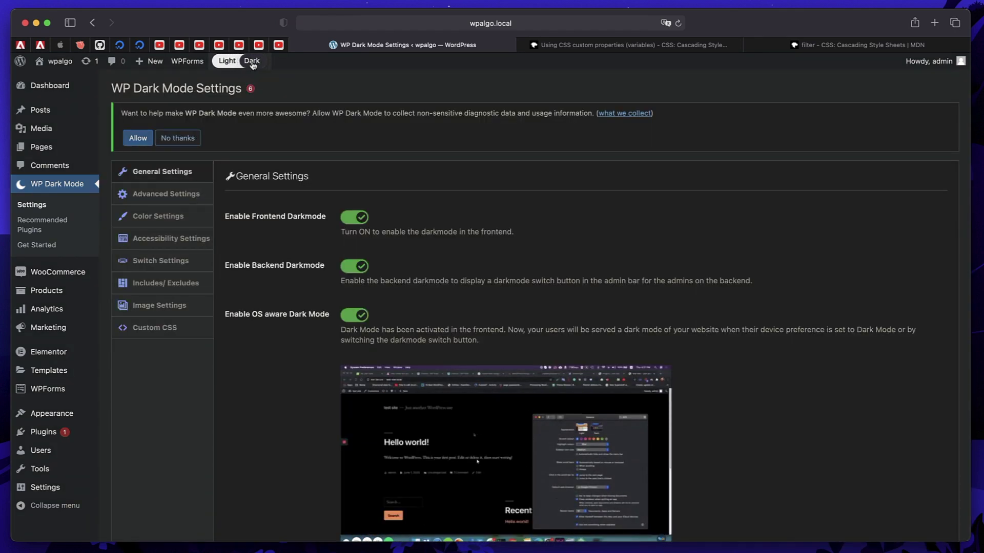
click(251, 61)
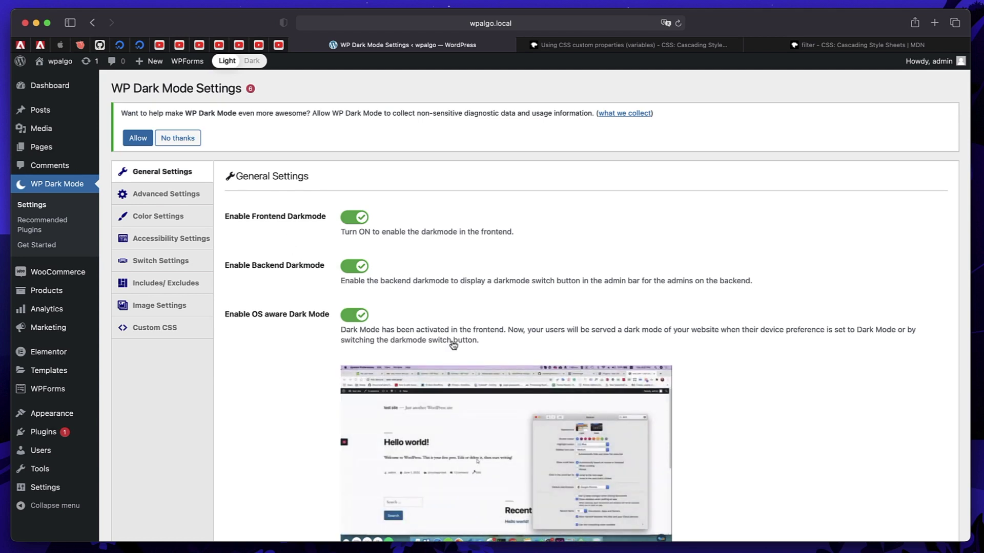
click(171, 195)
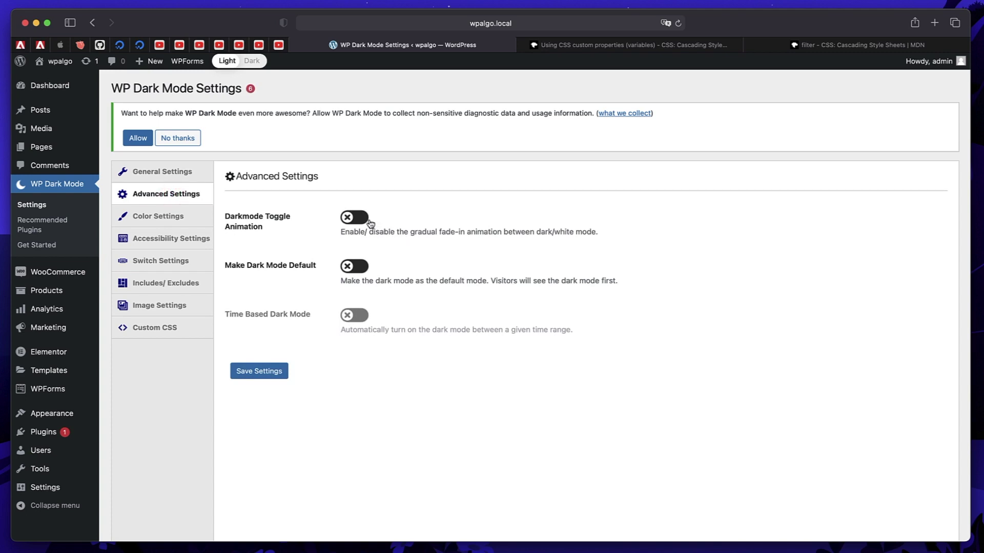
- Try the Gold colour preset, go back to Sapphire, then switch to Accessibility Settings
click(154, 215)
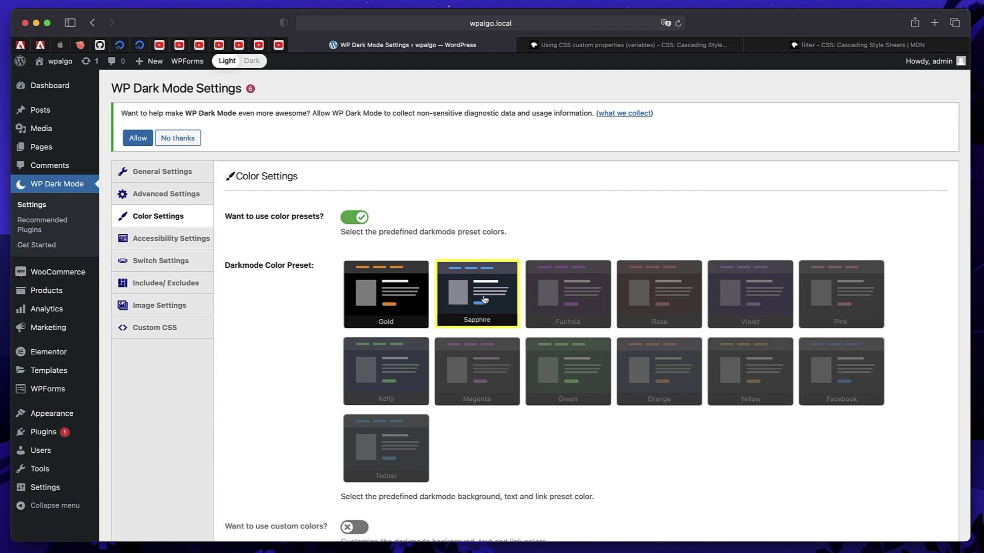
click(403, 304)
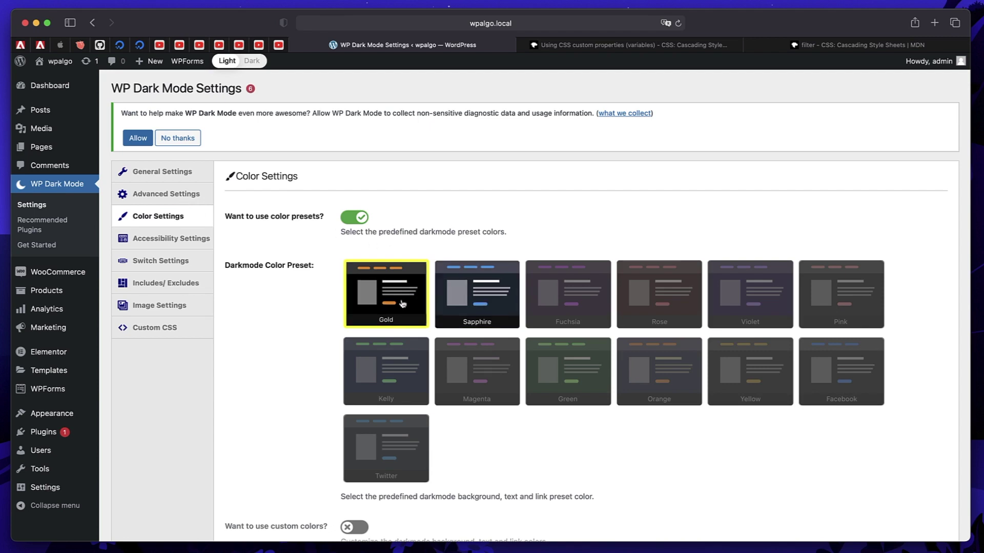
click(468, 303)
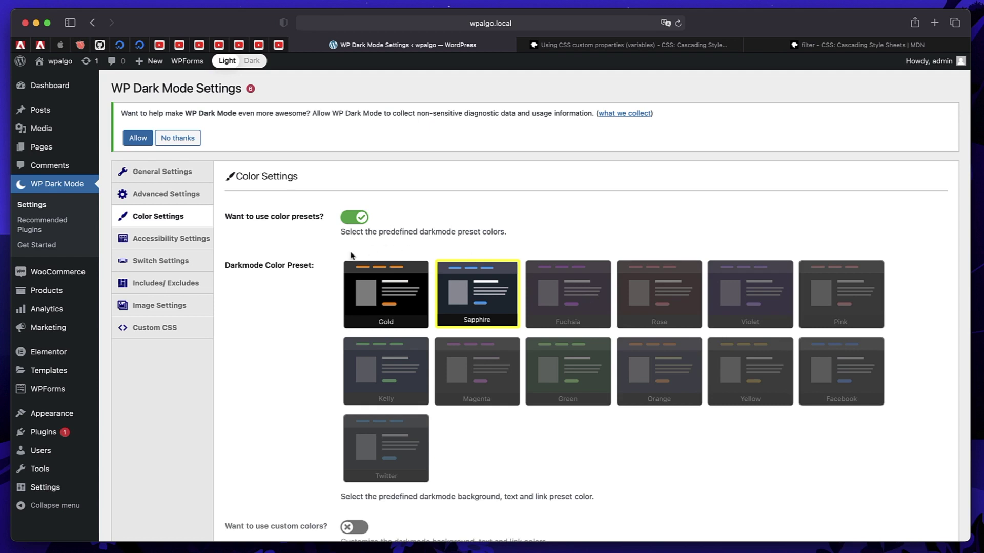
click(178, 241)
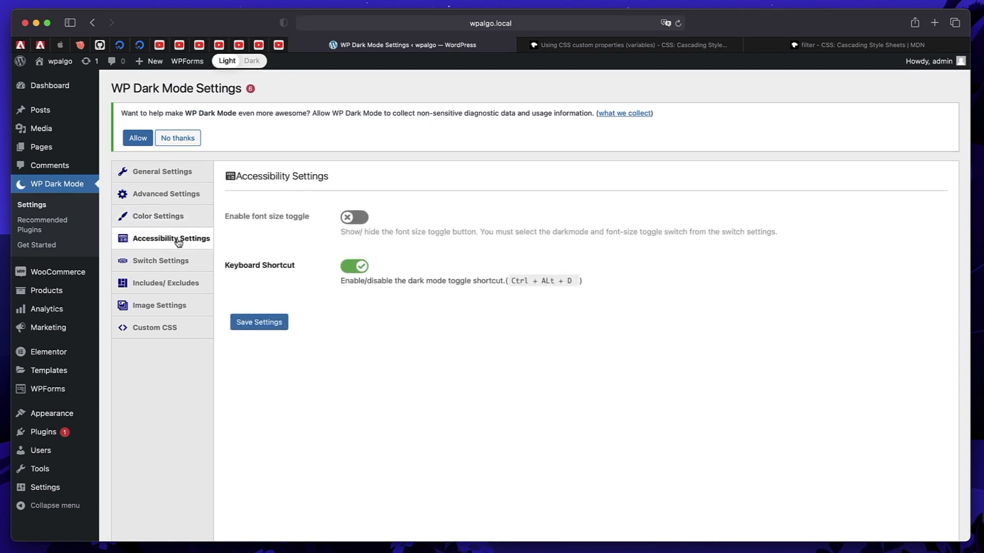
- Try several floating switch styles, settle on the toggle-style switch, and save the switch settings
click(150, 267)
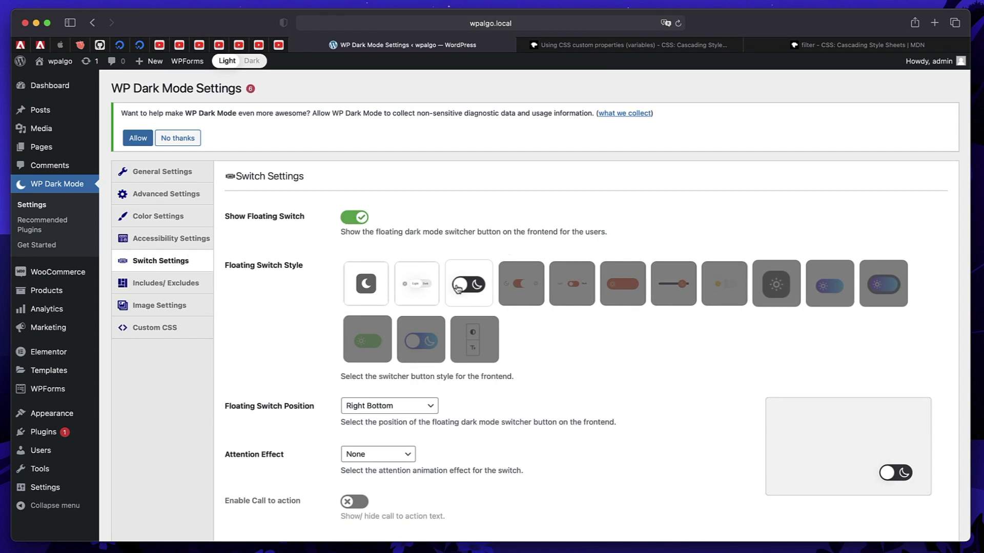
click(412, 290)
click(355, 289)
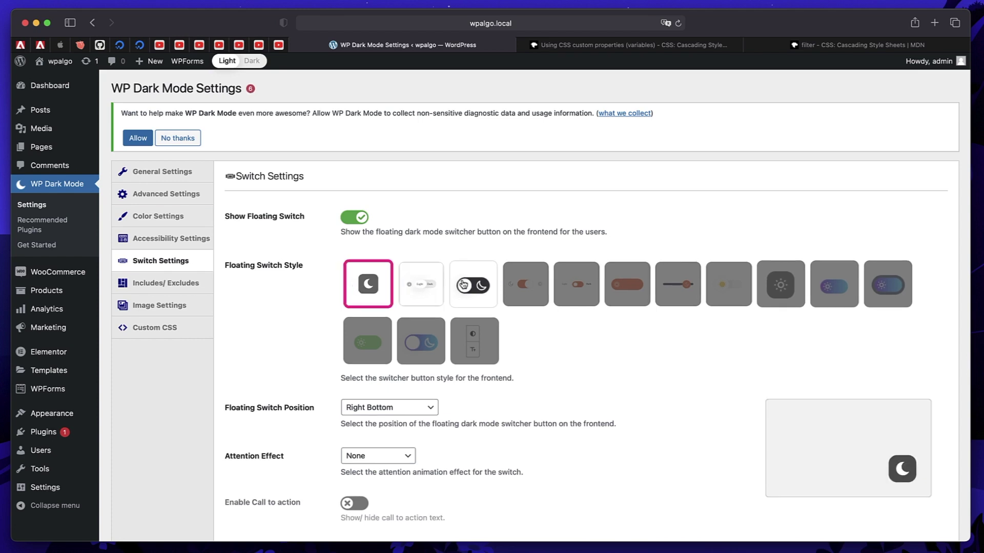
click(900, 475)
click(900, 475)
click(472, 287)
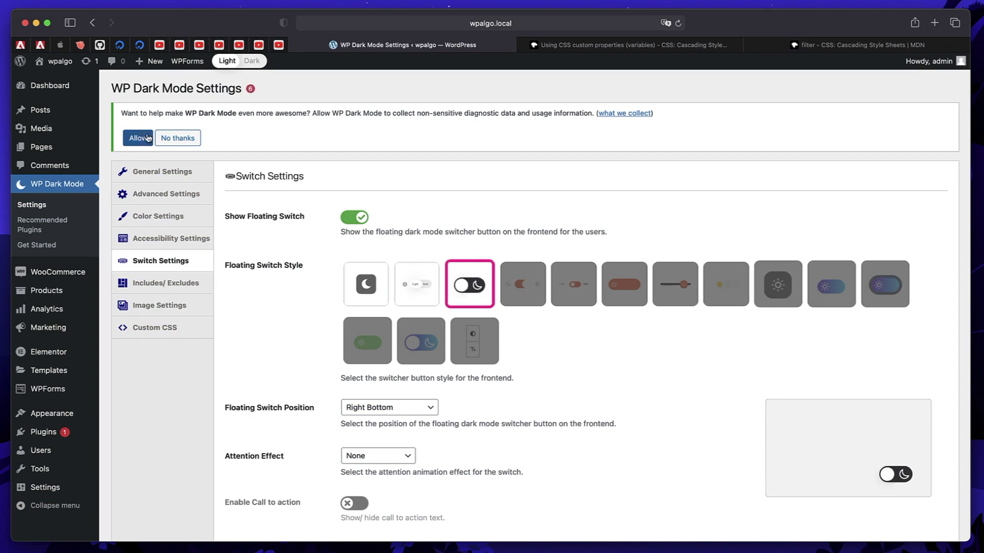
scroll(171, 322, down, 6)
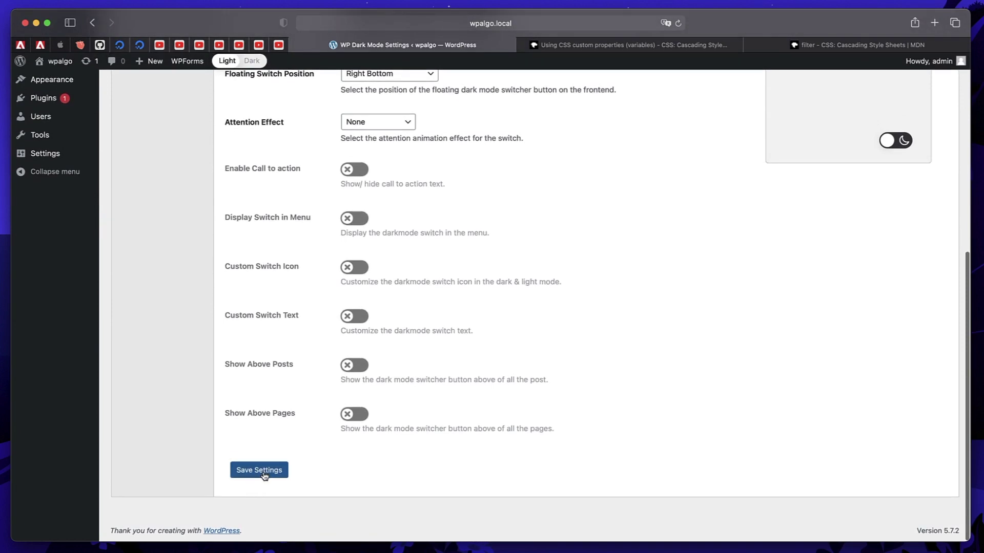
click(263, 475)
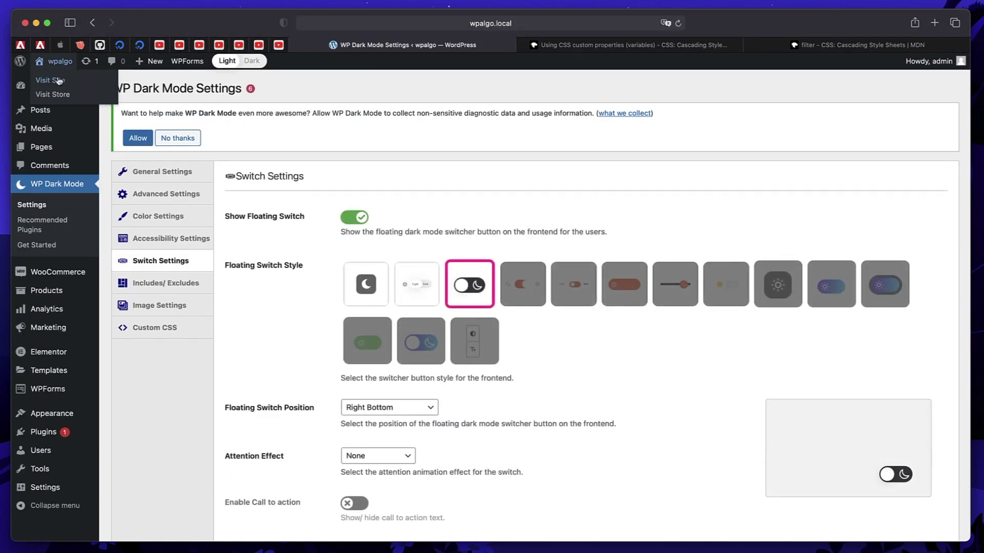
click(59, 82)
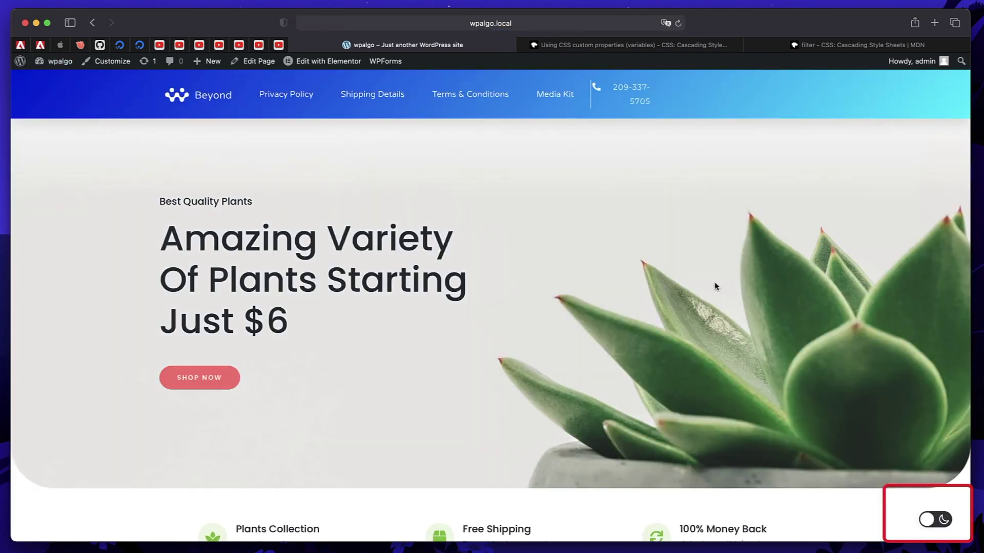
scroll(891, 486, down, 5)
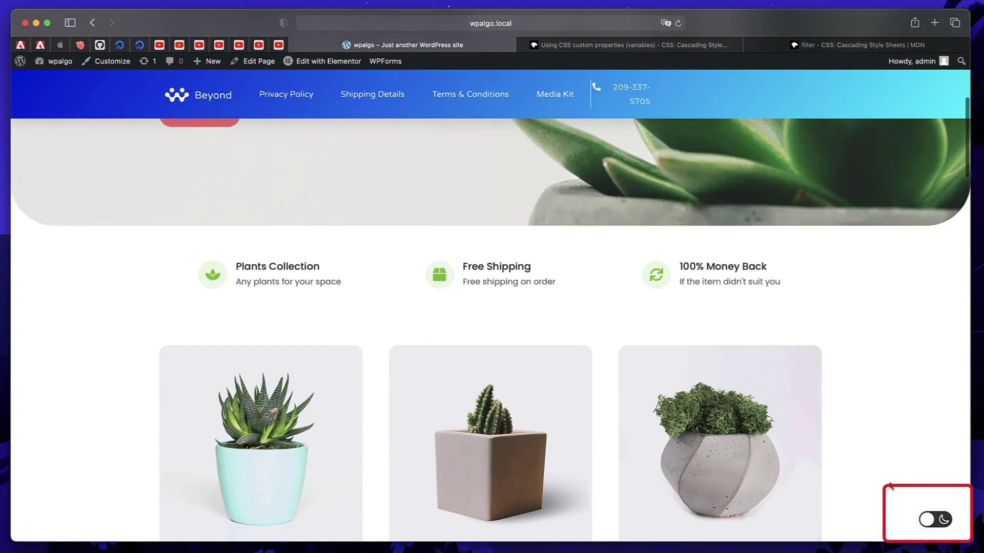
click(942, 520)
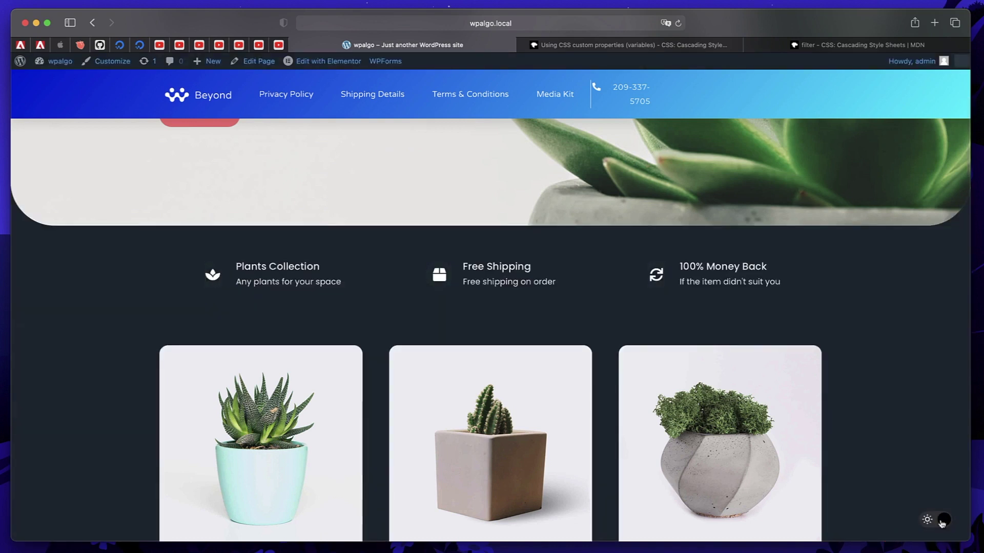
scroll(915, 363, down, 20)
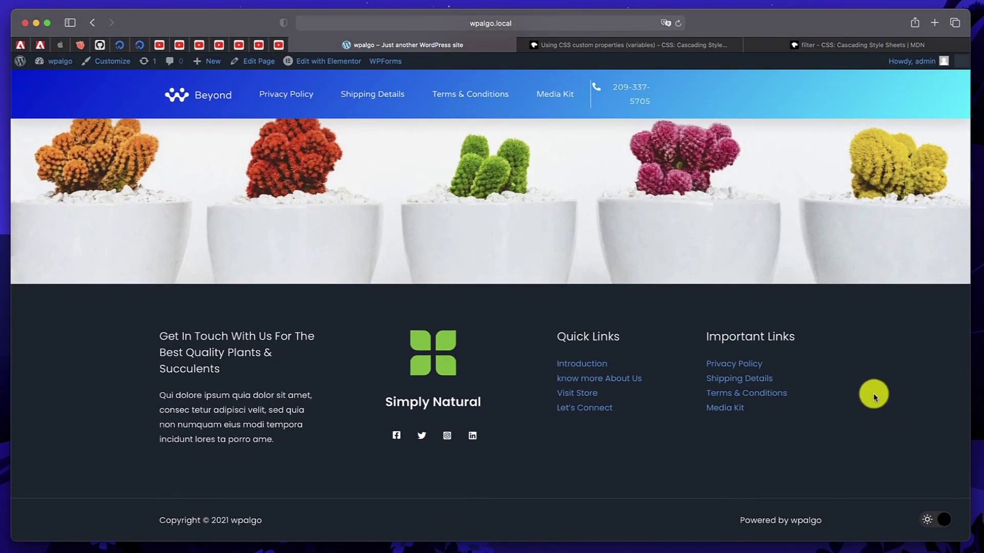
click(934, 525)
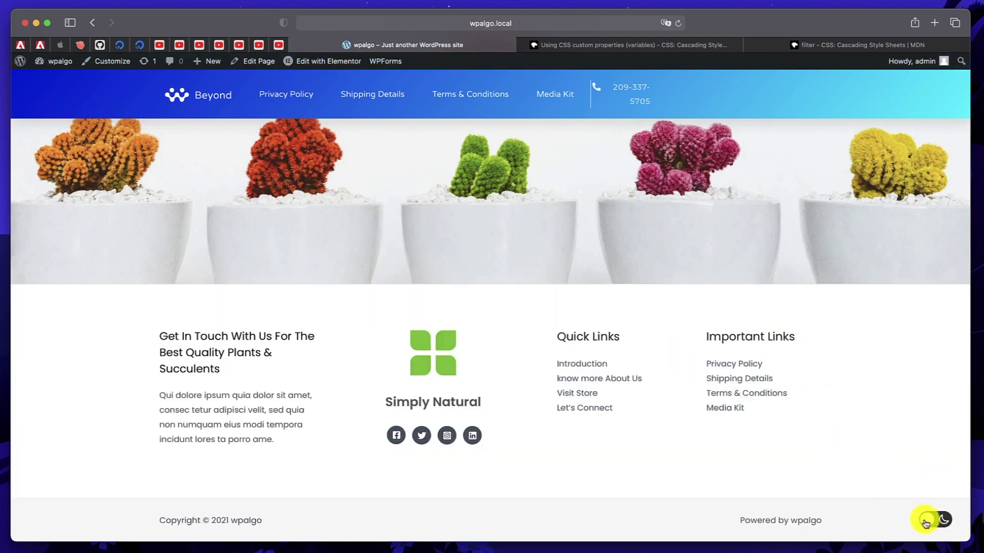
scroll(862, 509, down, 1)
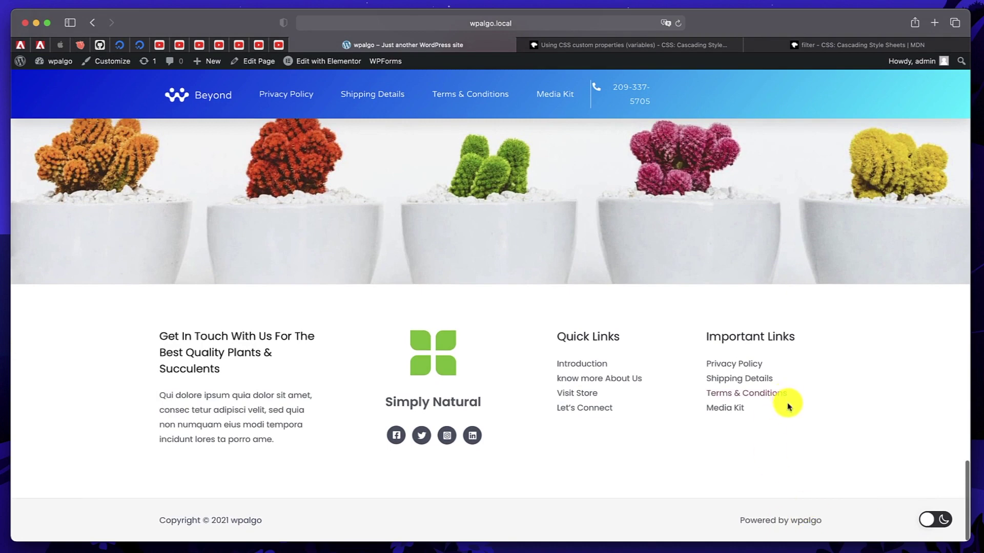
click(939, 520)
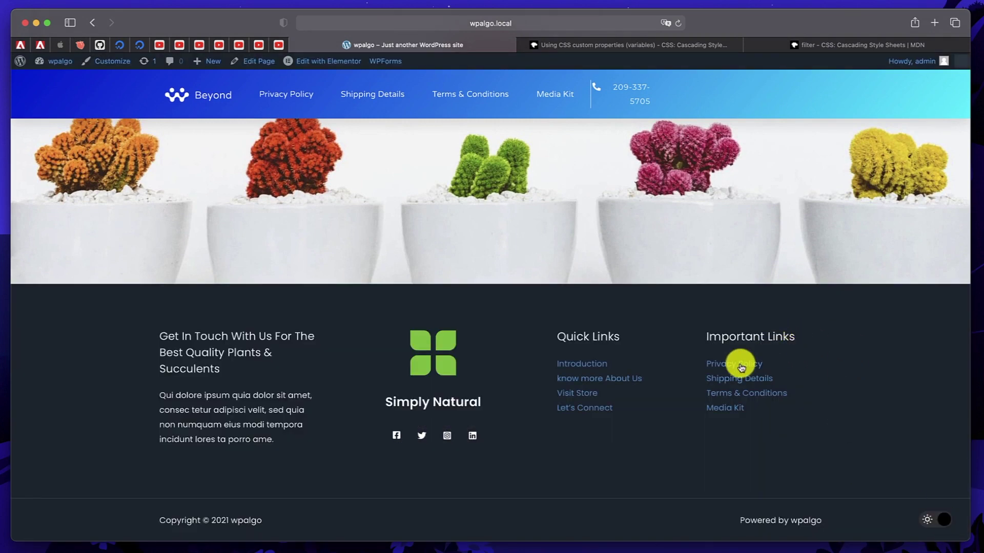
scroll(748, 388, up, 10)
scroll(748, 388, up, 10)
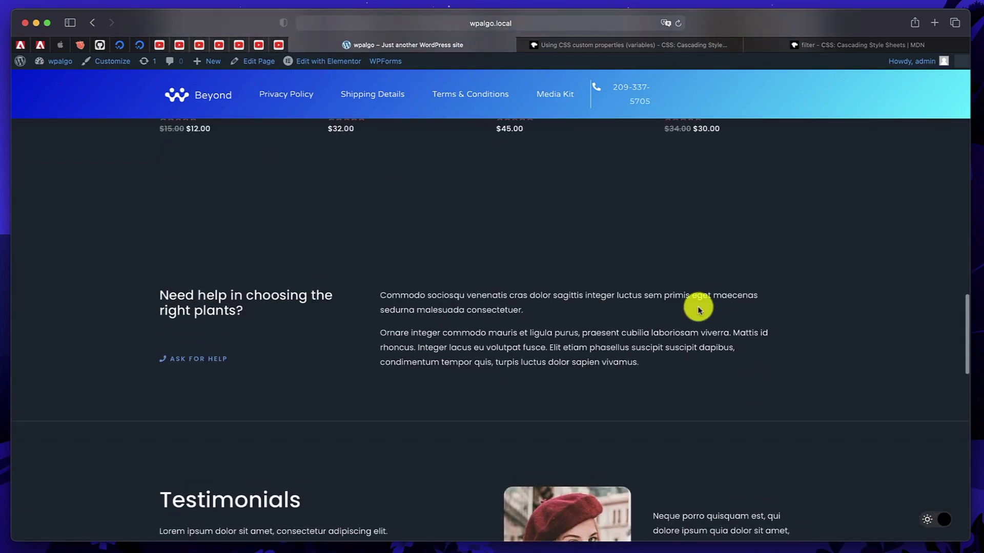
scroll(696, 306, down, 2)
click(940, 519)
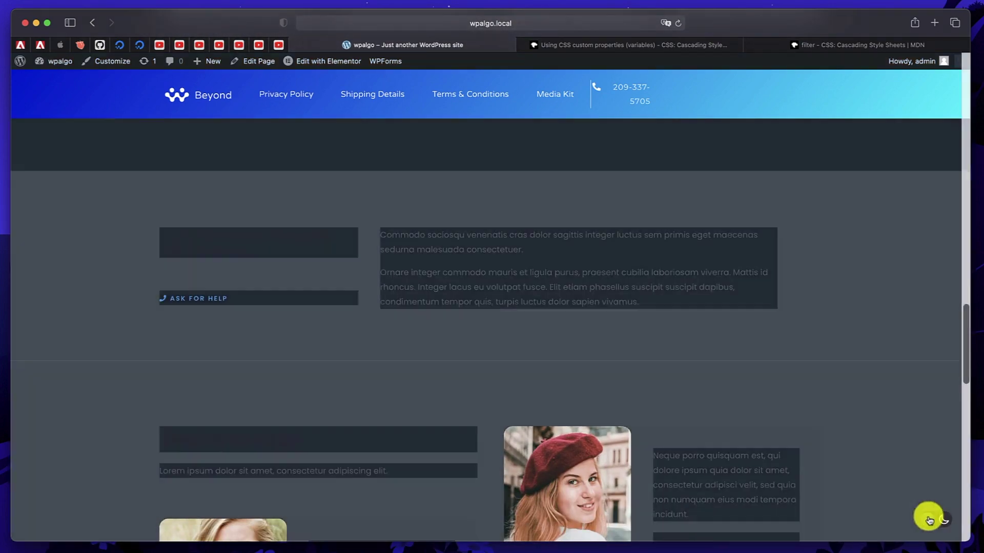
click(929, 521)
click(929, 520)
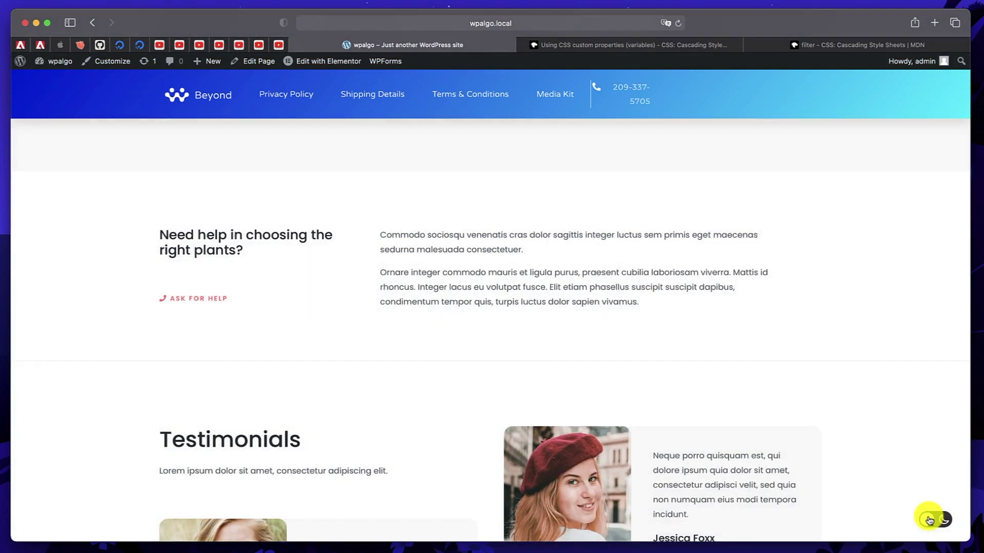
click(929, 520)
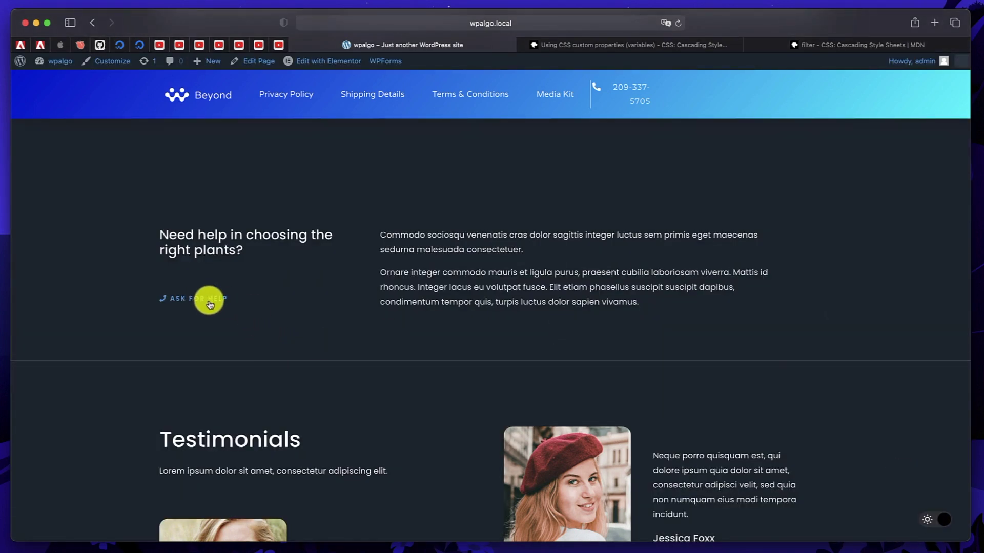
click(940, 517)
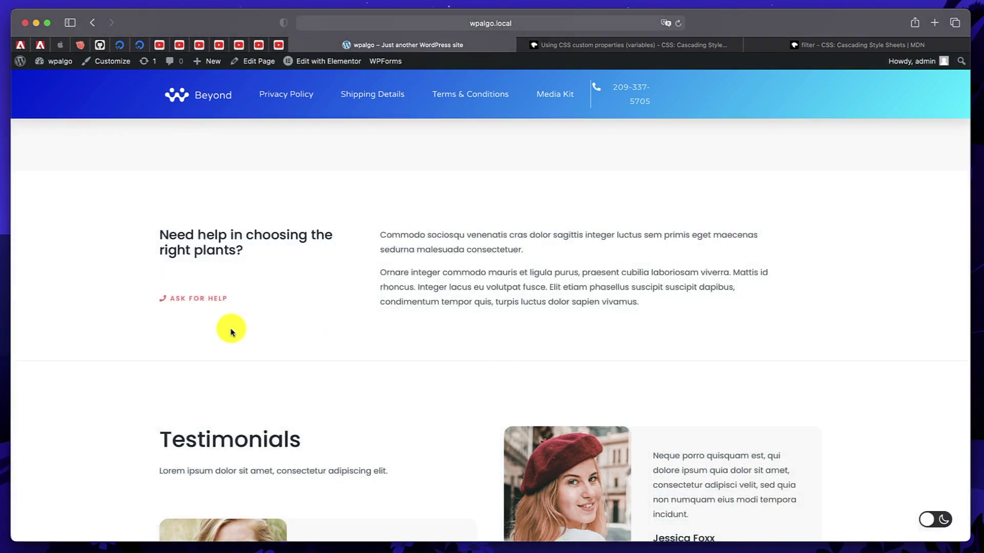
scroll(738, 447, up, 15)
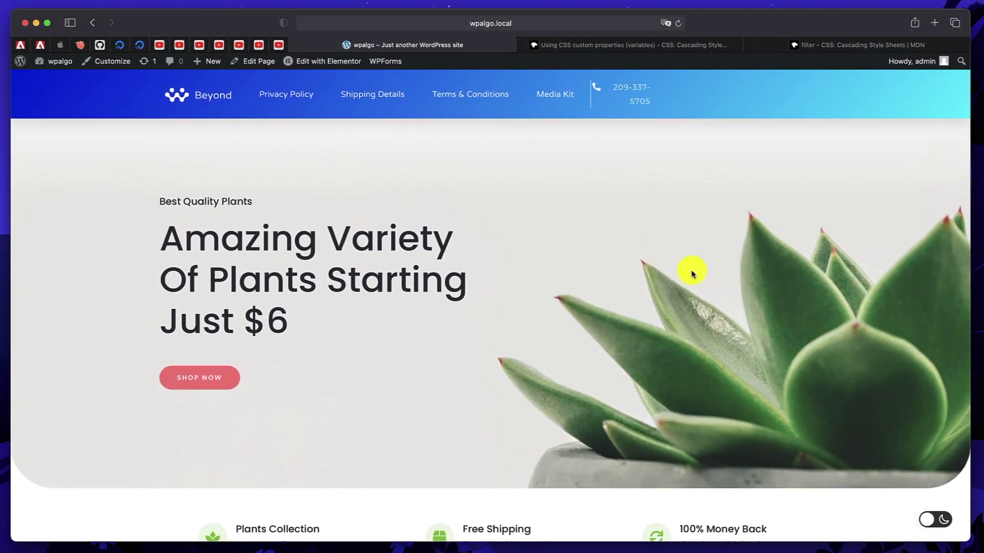
scroll(661, 287, down, 6)
scroll(633, 302, down, 7)
scroll(632, 301, up, 12)
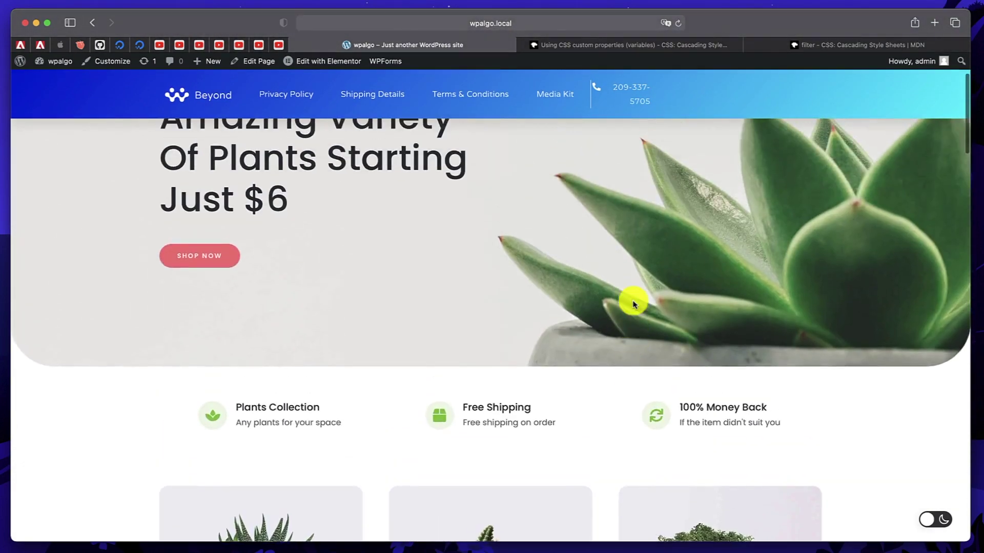
scroll(455, 283, up, 3)
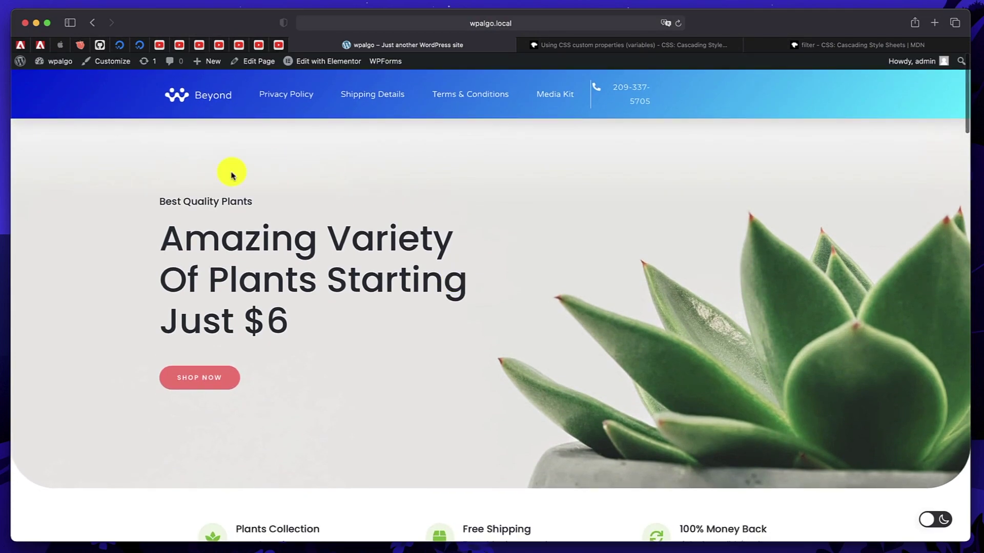
mouse_move(52, 63)
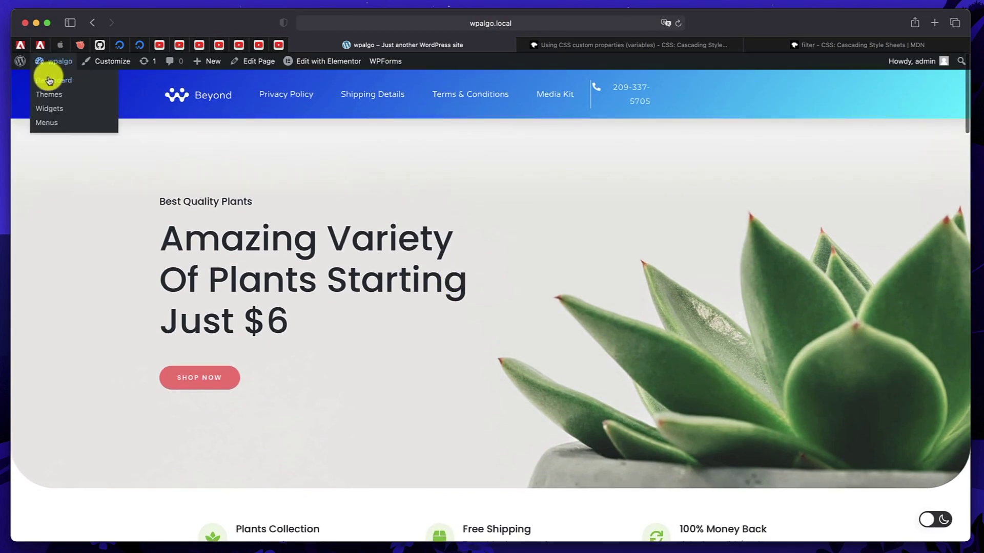
- Open the site header template from Theme Builder in the Elementor editor
click(50, 81)
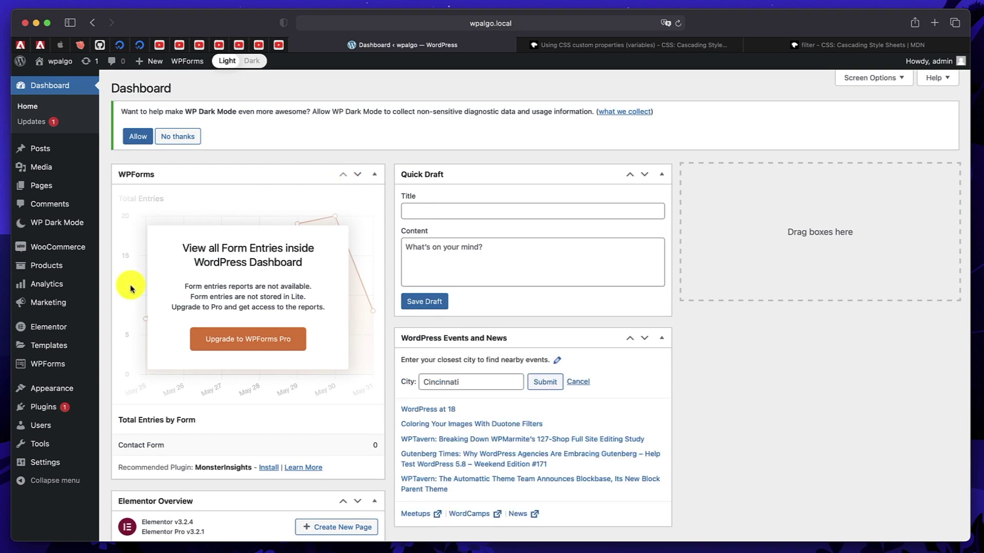
mouse_move(56, 344)
click(146, 380)
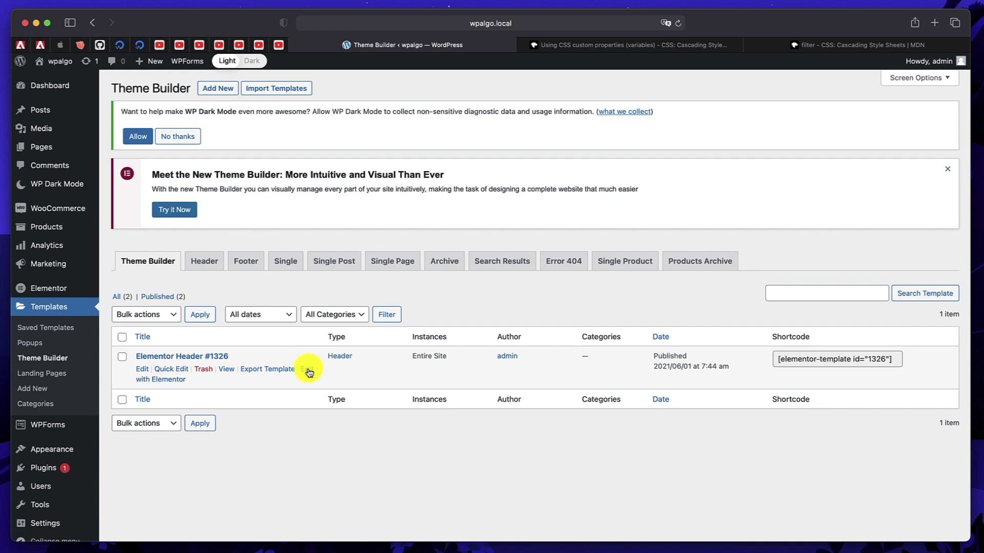
click(308, 370)
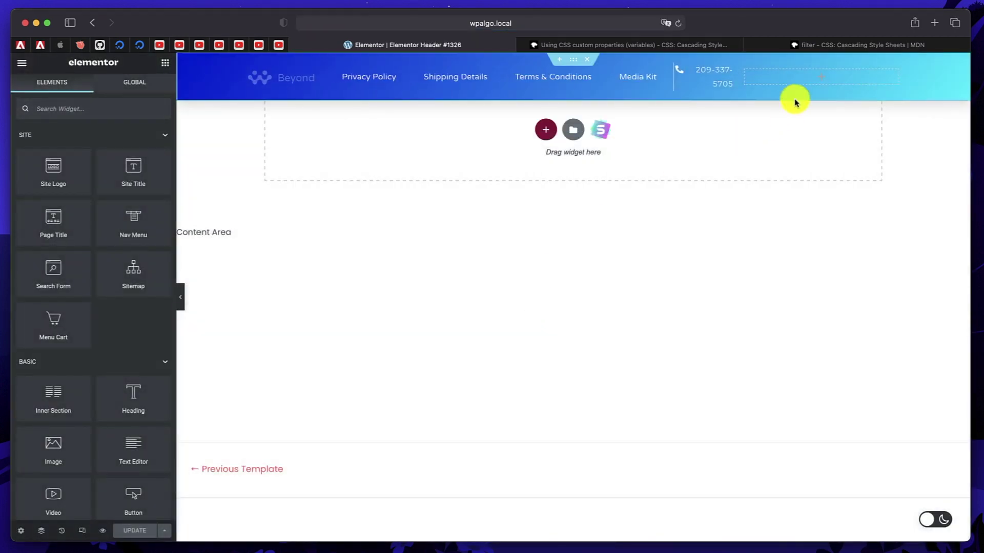
scroll(124, 296, down, 3)
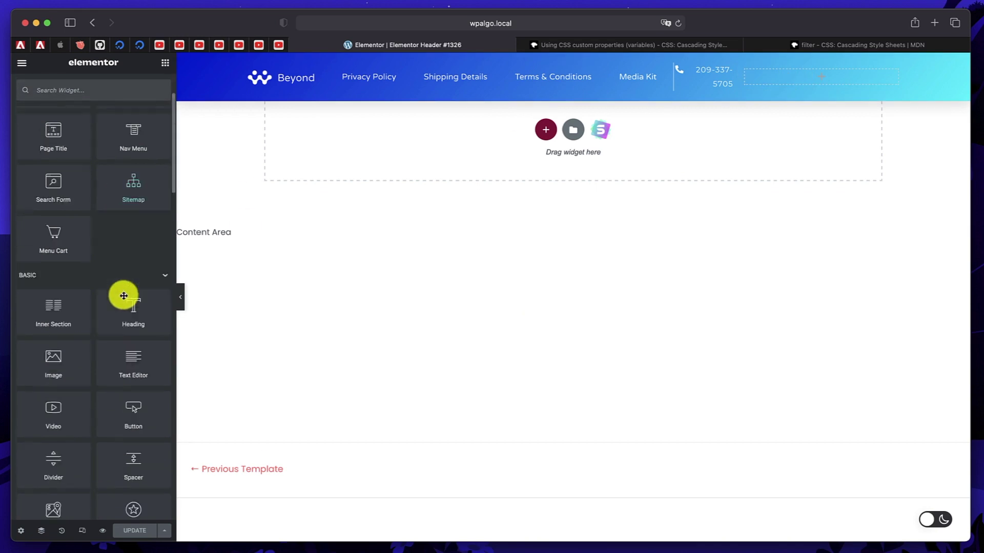
scroll(125, 296, down, 5)
scroll(125, 296, up, 3)
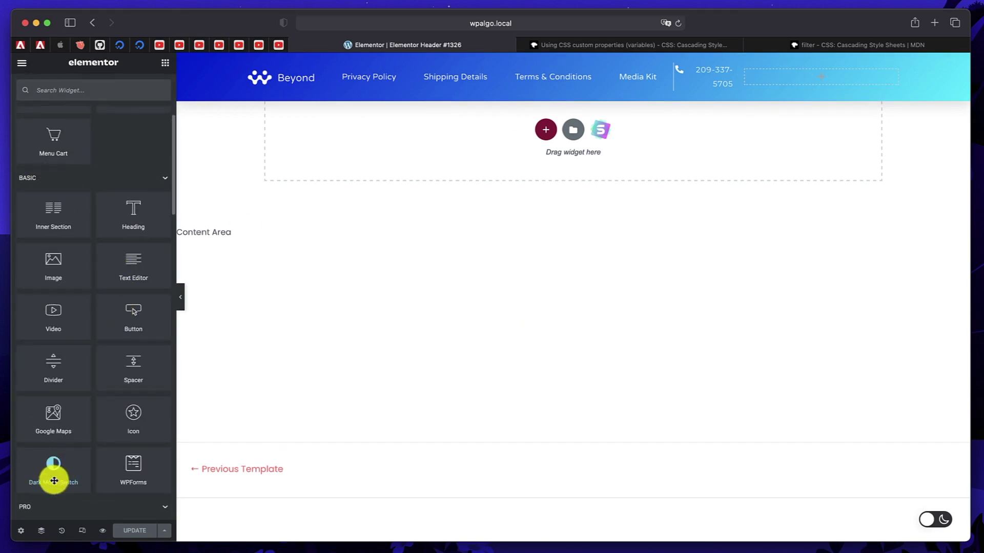
- Place a Dark Mode Switch in the header, give it the toggle-pill style, right-align it, and update
drag(49, 470, 806, 75)
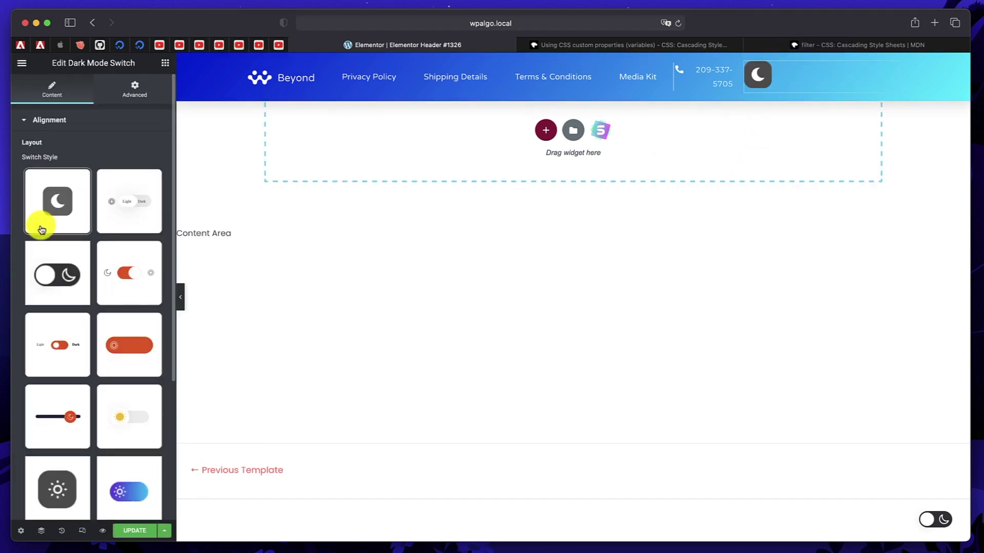
click(72, 277)
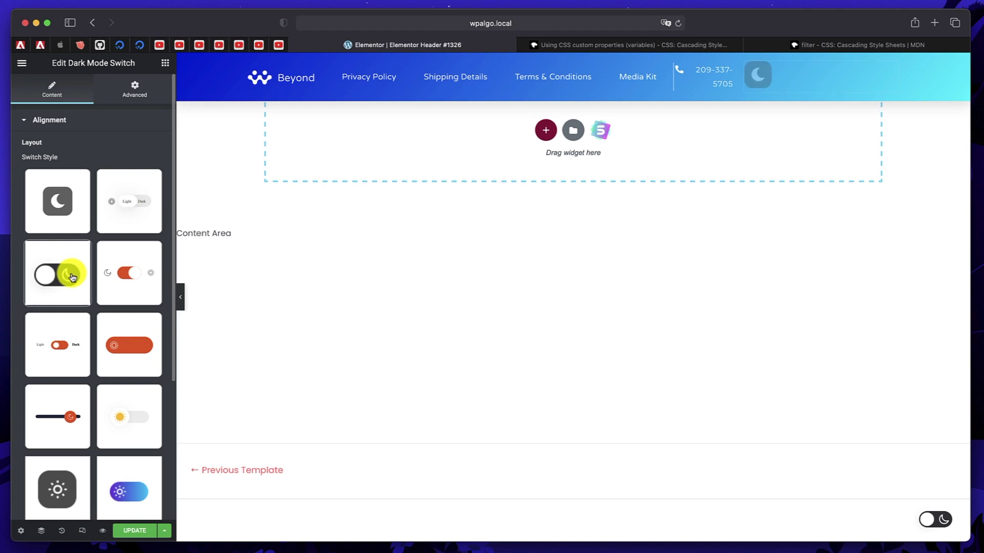
scroll(99, 324, down, 5)
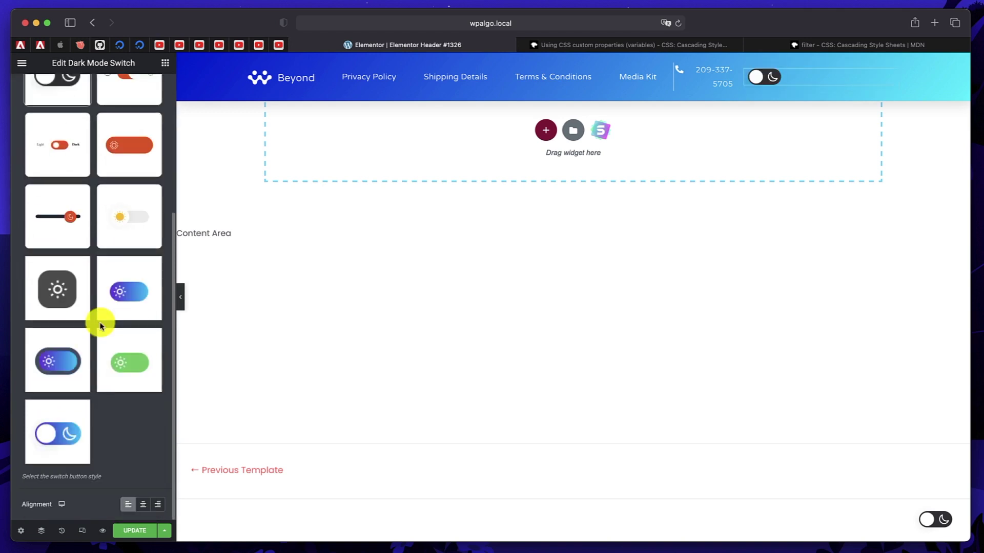
click(157, 504)
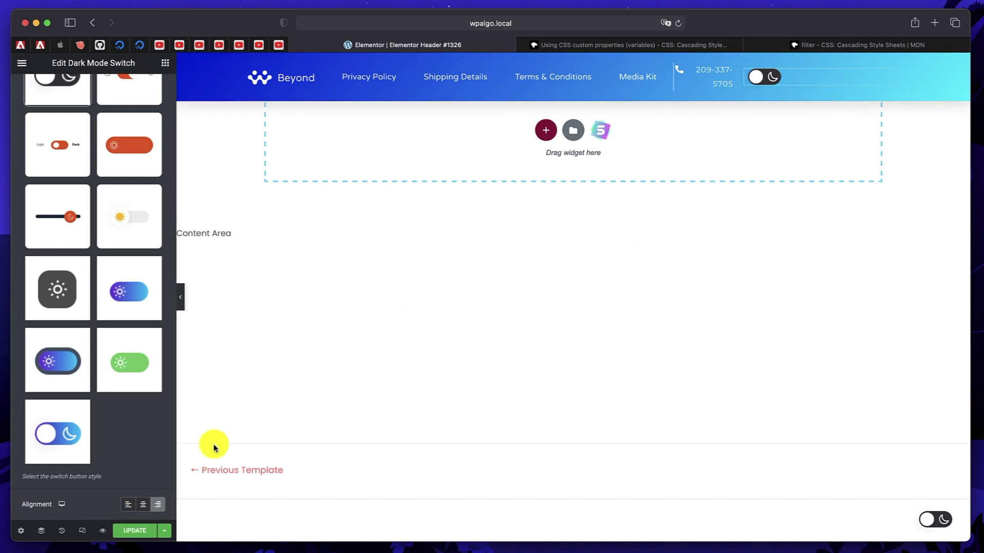
click(134, 531)
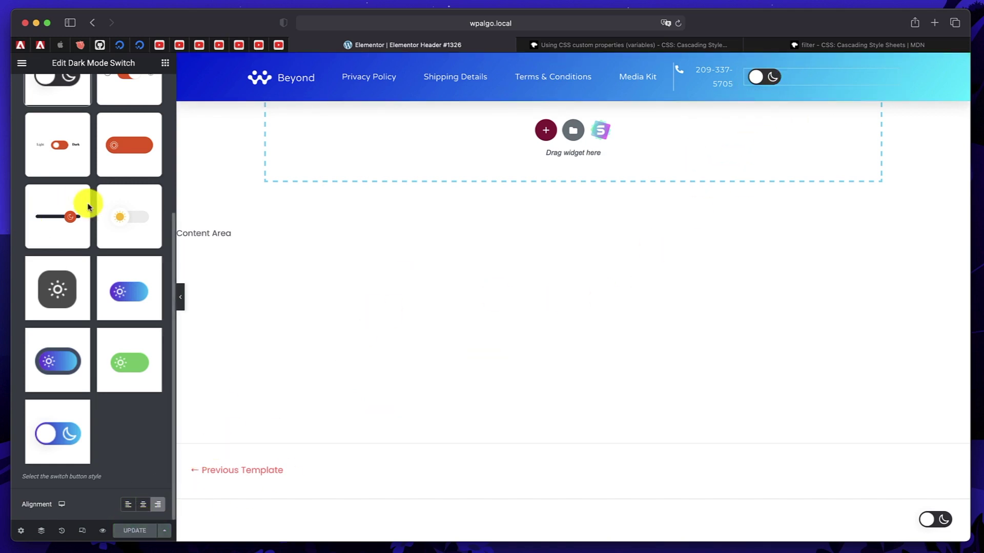
scroll(88, 206, up, 5)
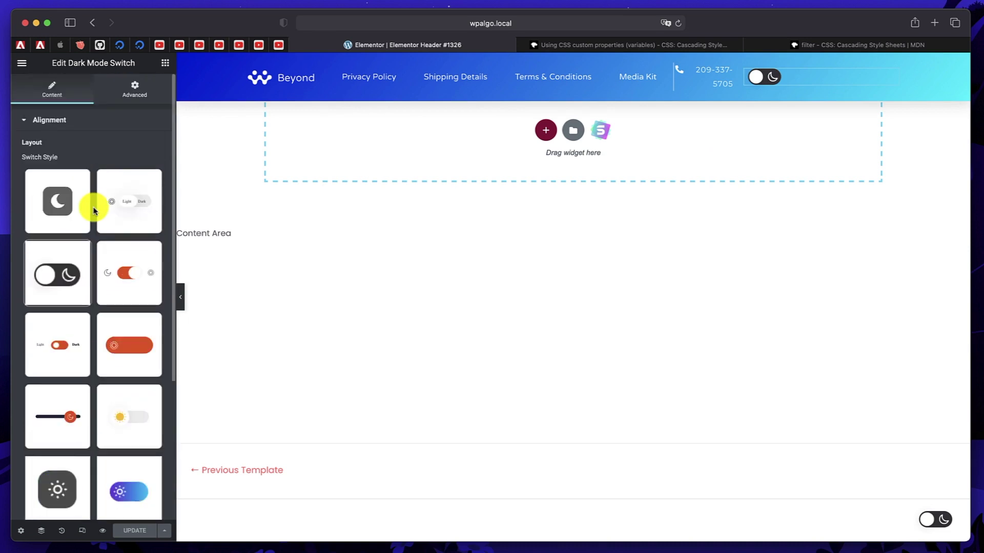
click(165, 64)
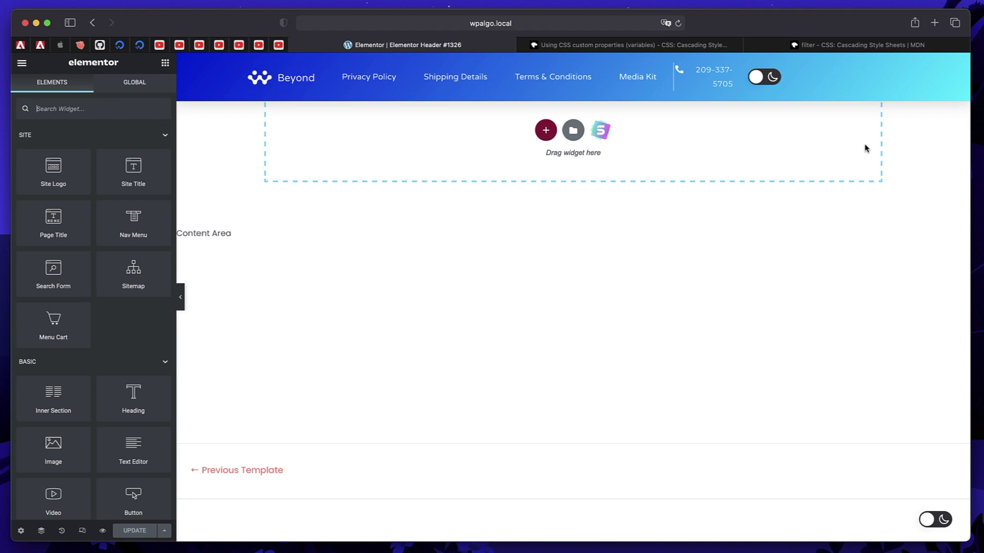
- Turn off WP Dark Mode's Show Floating Switch and save the switch settings
key(super+e)
text(das)
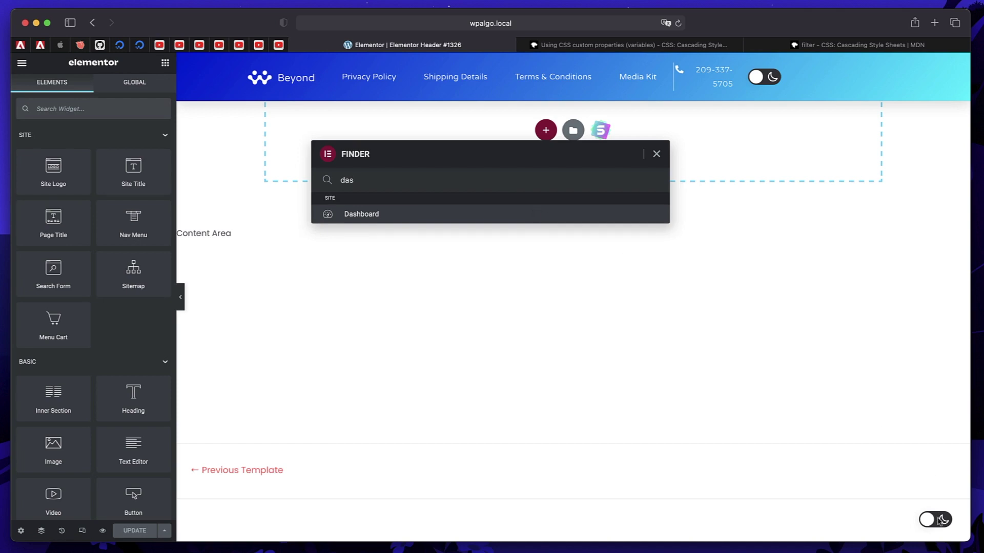
key(Return)
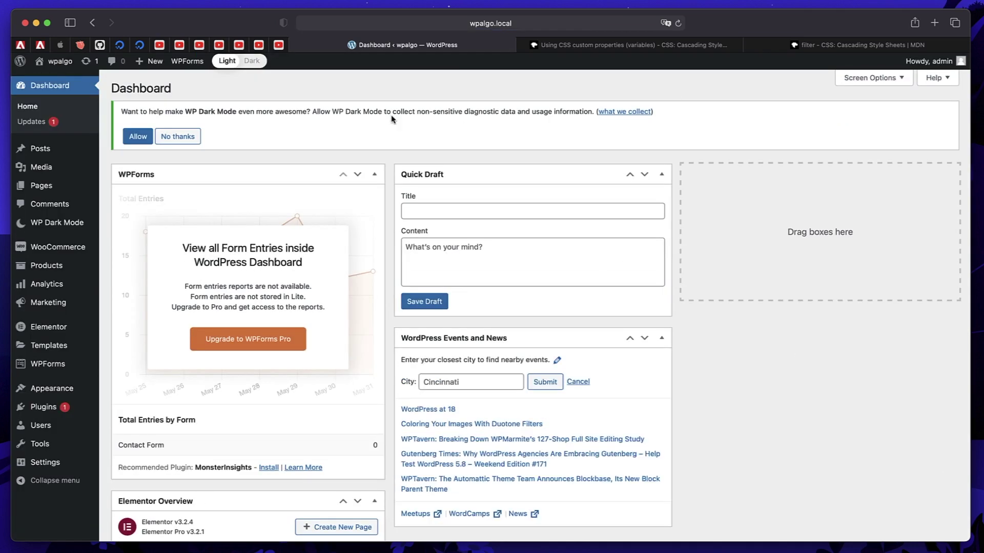
click(57, 223)
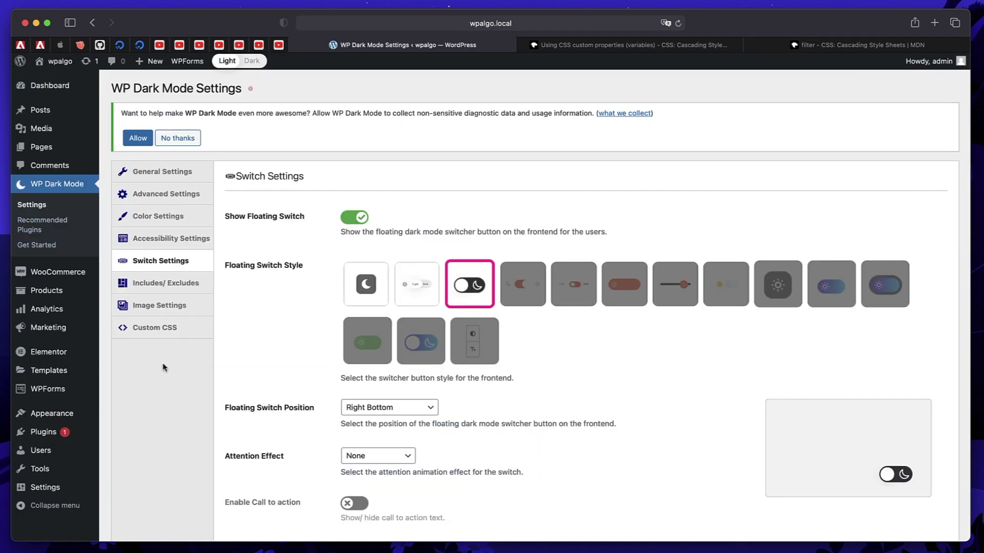
click(350, 222)
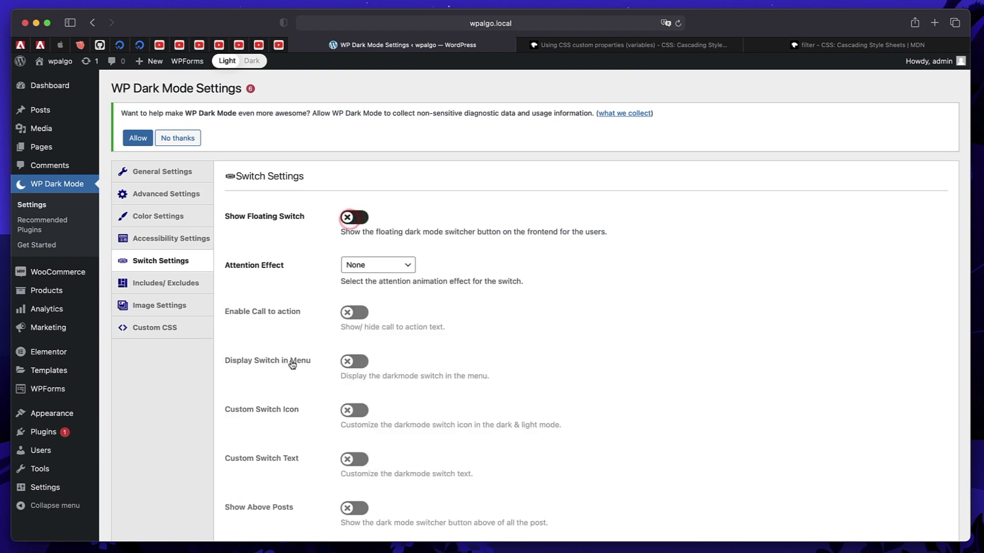
scroll(287, 366, down, 5)
click(260, 469)
mouse_move(74, 64)
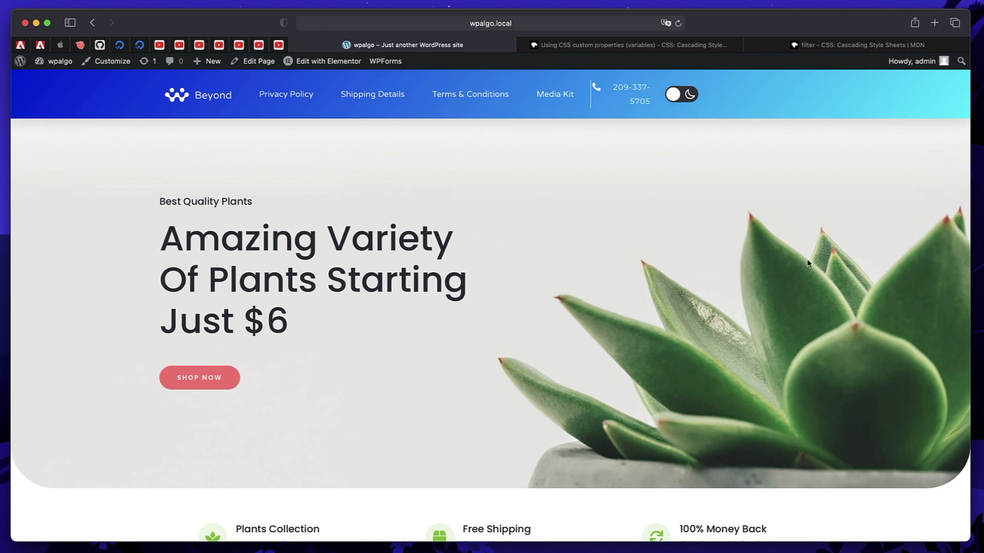
click(679, 94)
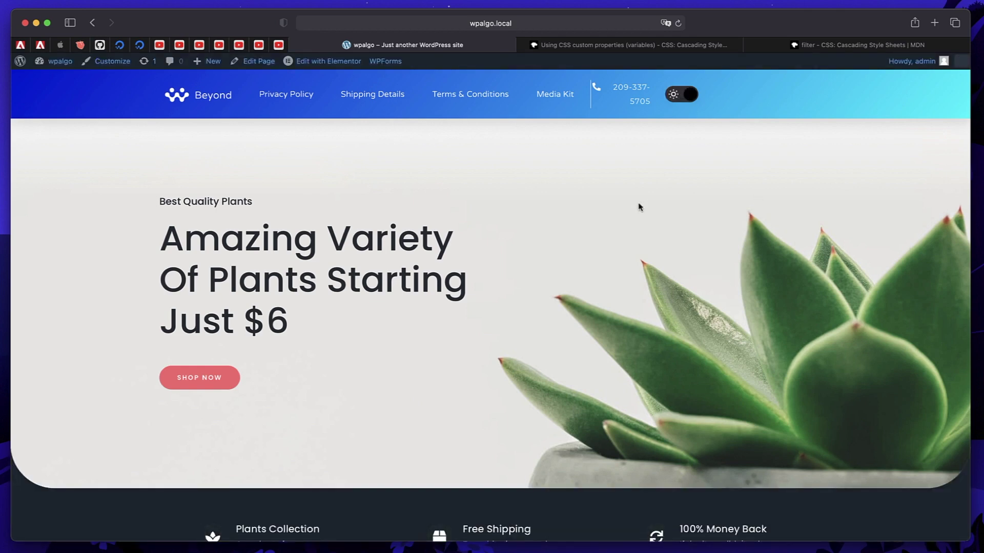
scroll(640, 207, down, 15)
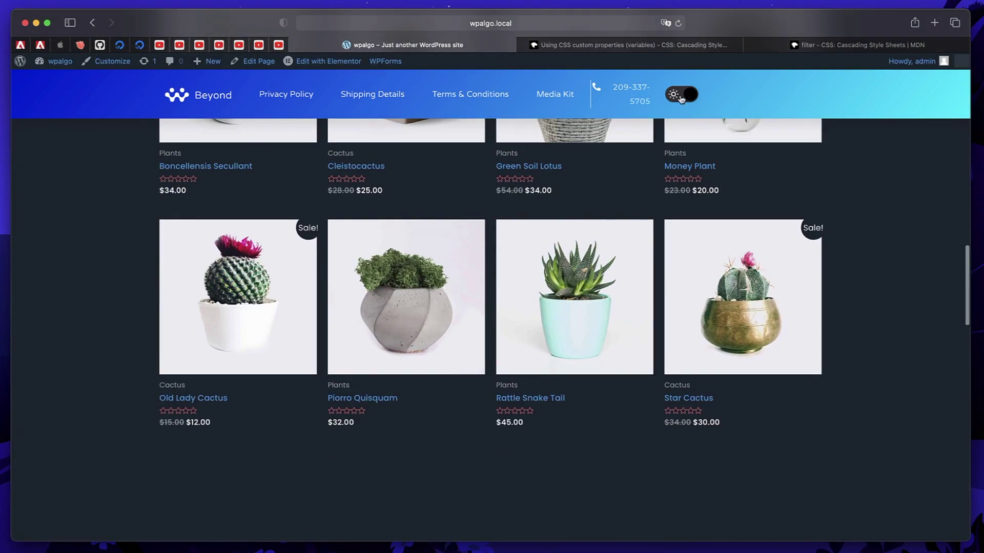
click(681, 95)
click(681, 95)
scroll(621, 253, down, 10)
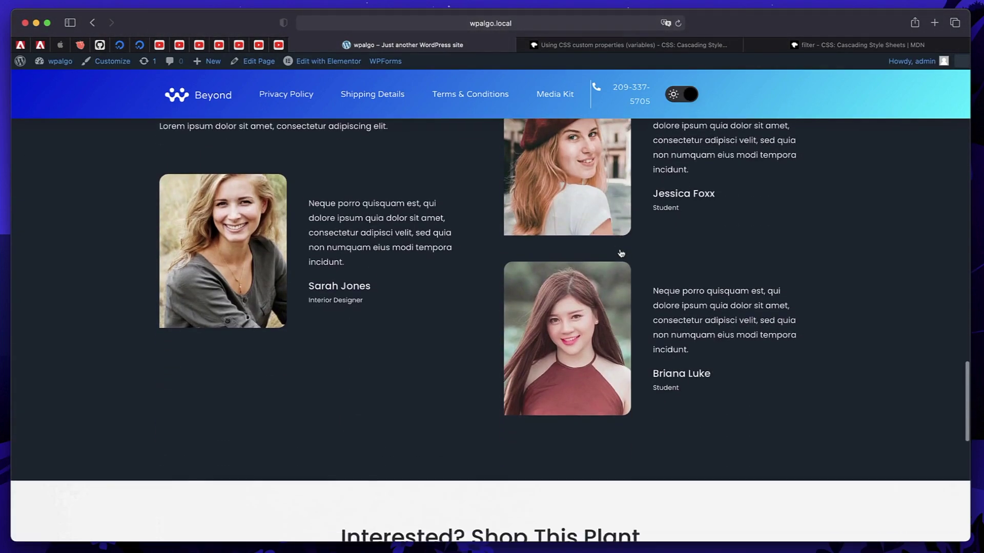
scroll(621, 253, up, 20)
click(680, 95)
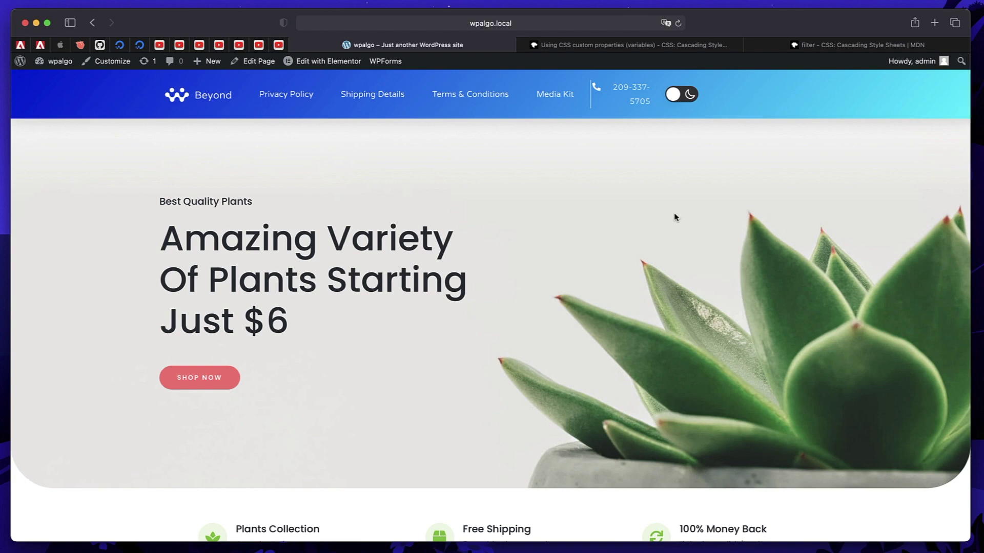
scroll(674, 217, down, 15)
scroll(674, 217, down, 15)
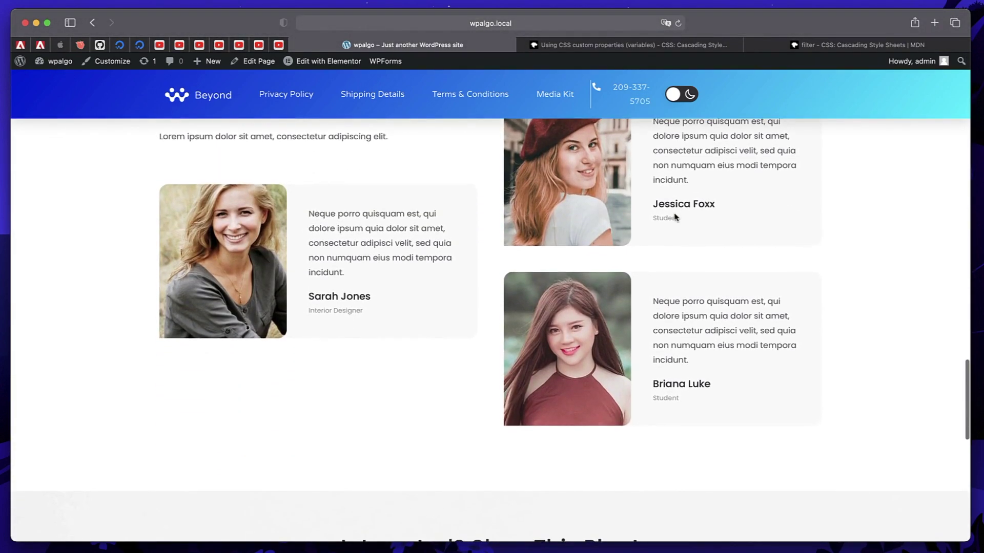
scroll(675, 214, up, 15)
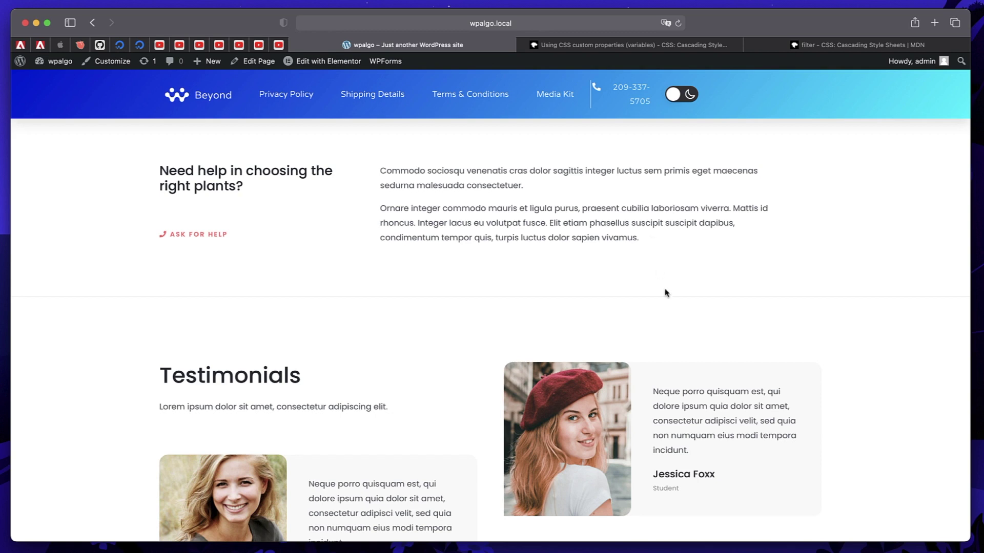
scroll(539, 278, down, 15)
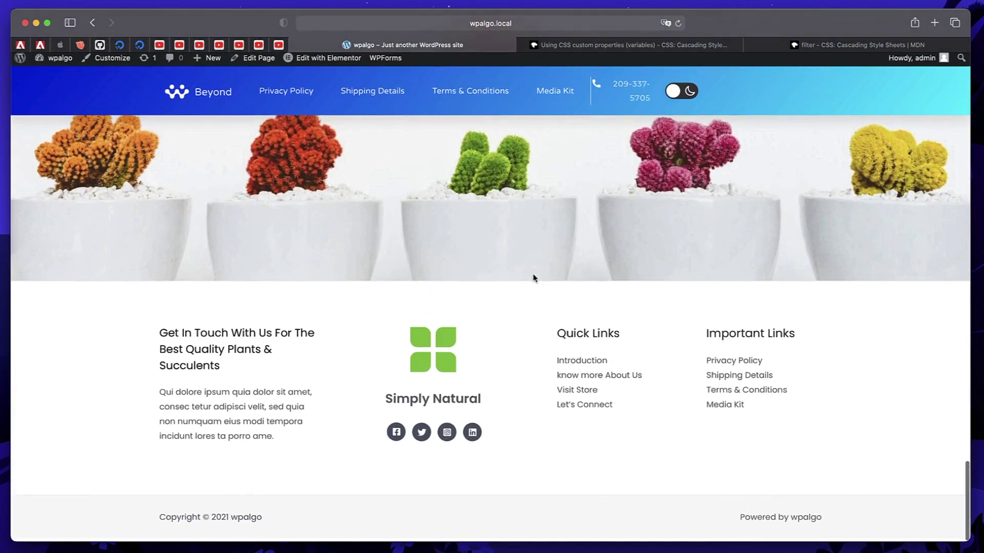
- Open Web Inspector, select the root <html> element, and turn the site's dark mode on
right_click(85, 354)
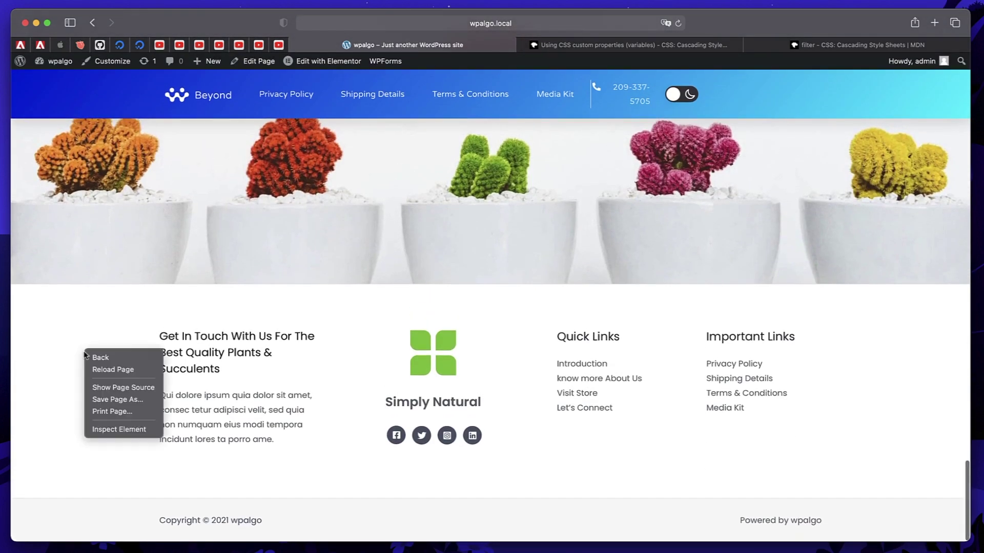
click(97, 429)
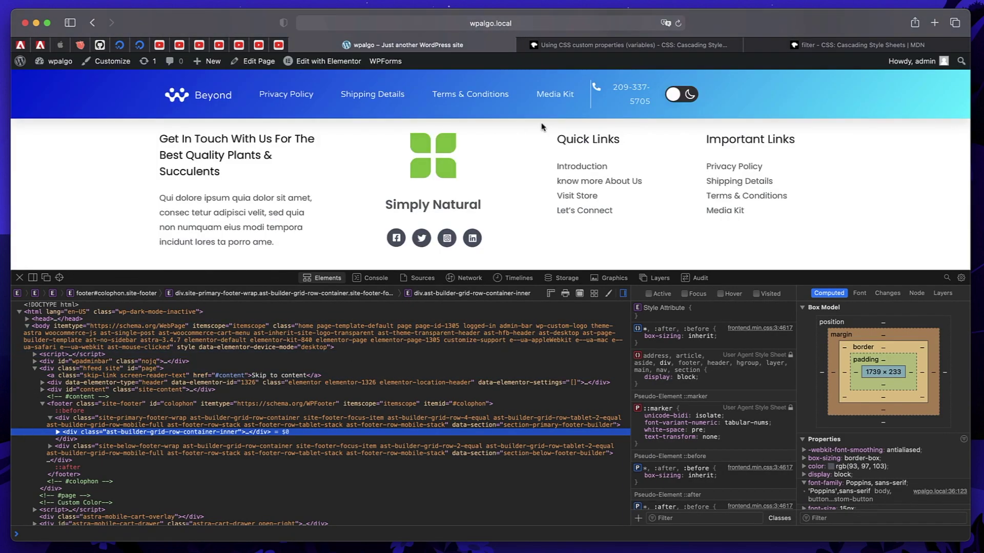
click(688, 96)
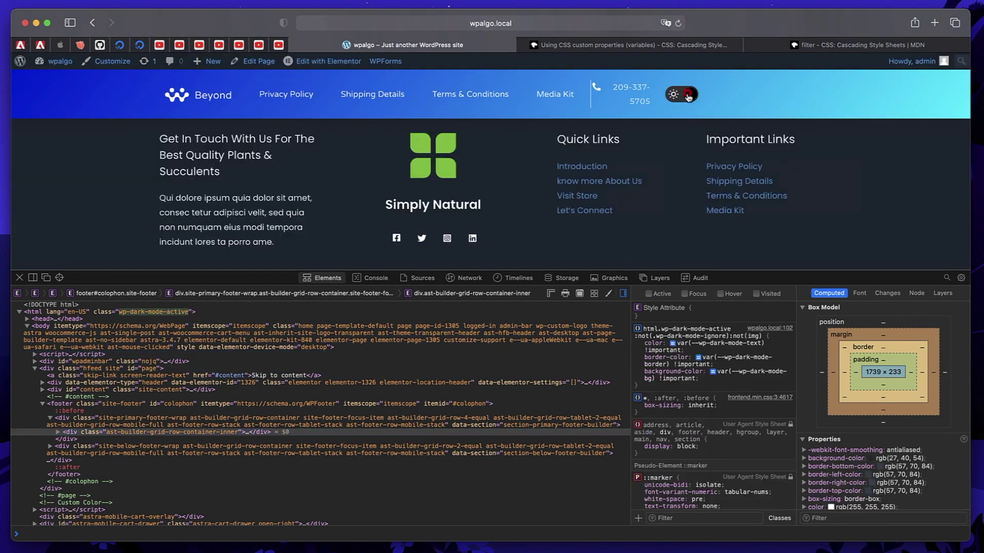
click(688, 96)
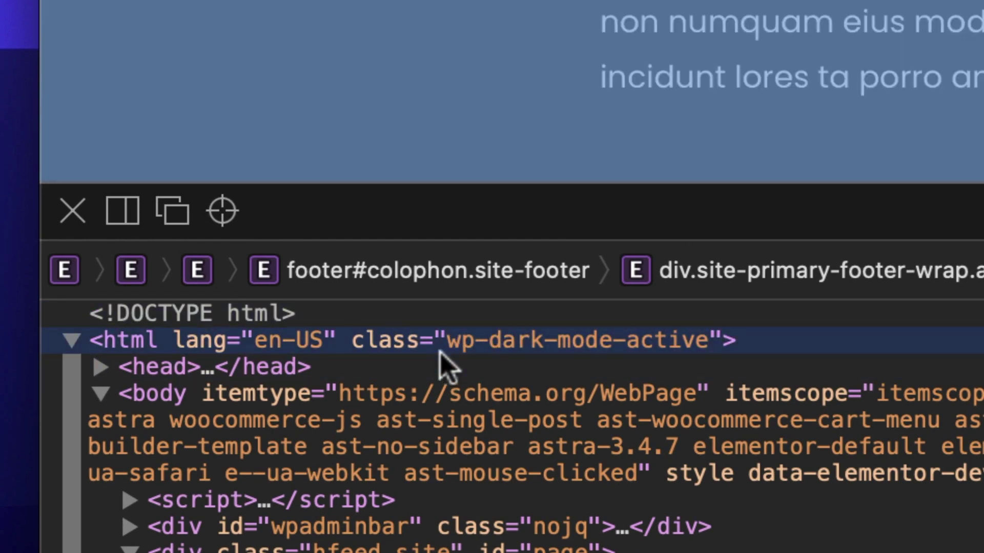
click(438, 344)
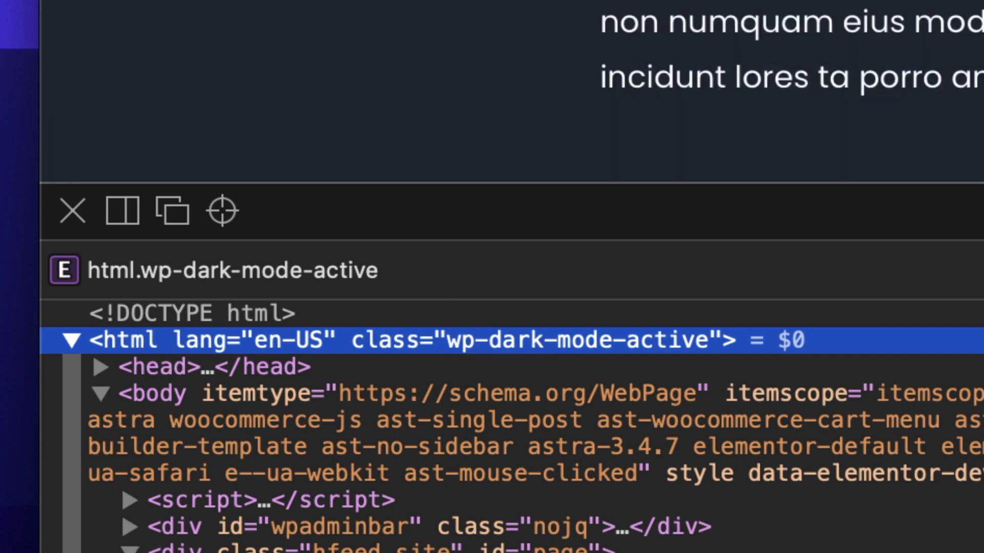
key(ctrl+alt+d)
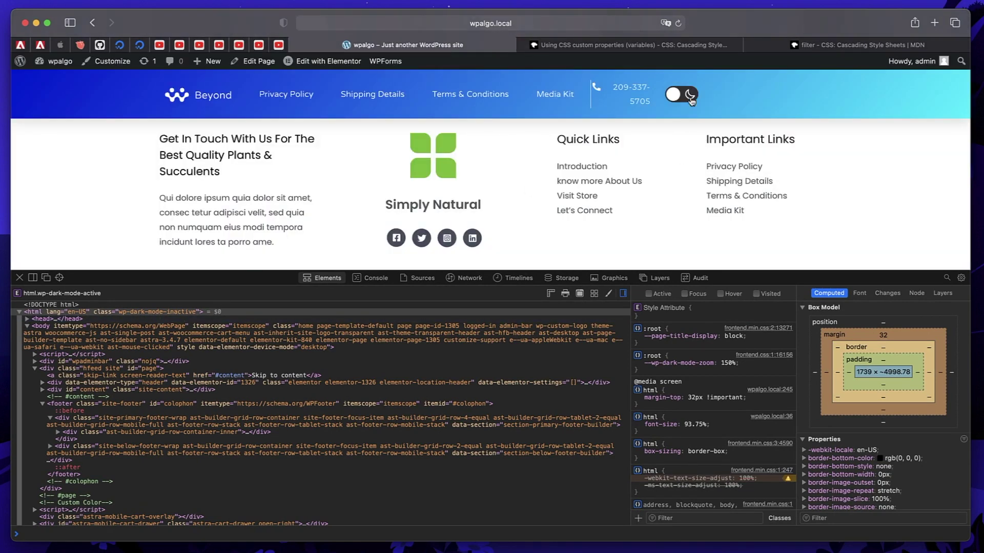
click(690, 98)
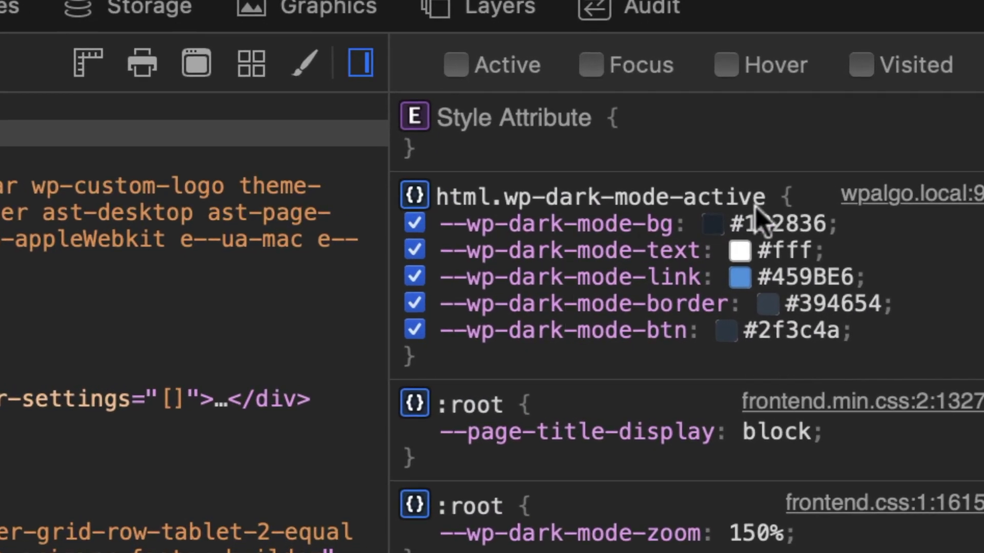
- Select the html.wp-dark-mode-active rule with its colour variables and briefly disable them
drag(511, 367, 401, 194)
key(super+c)
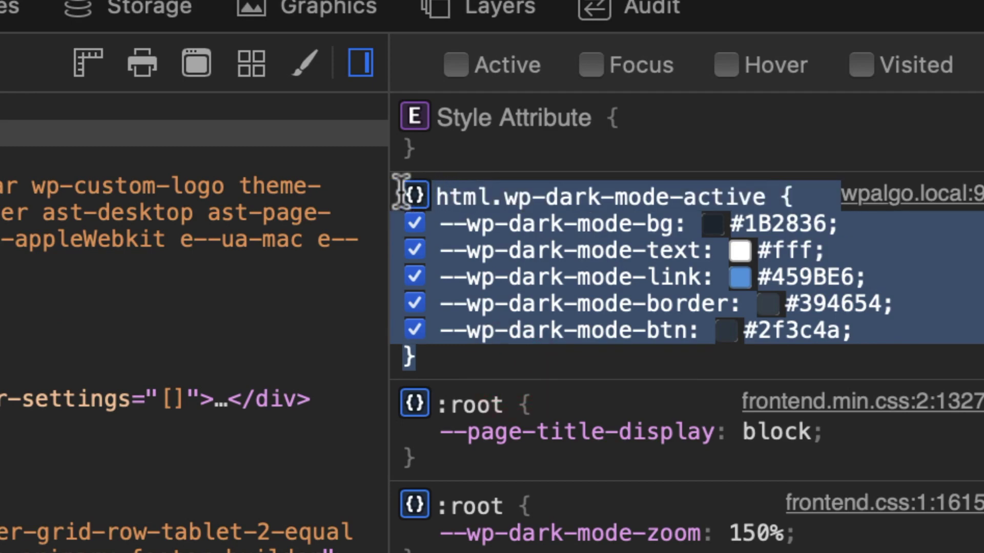
drag(507, 346, 433, 223)
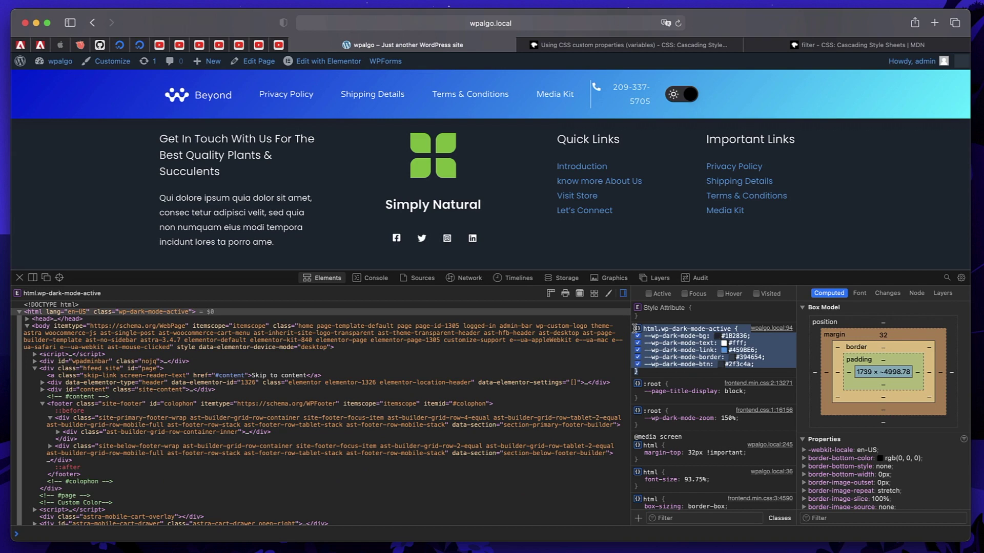
click(636, 328)
click(106, 62)
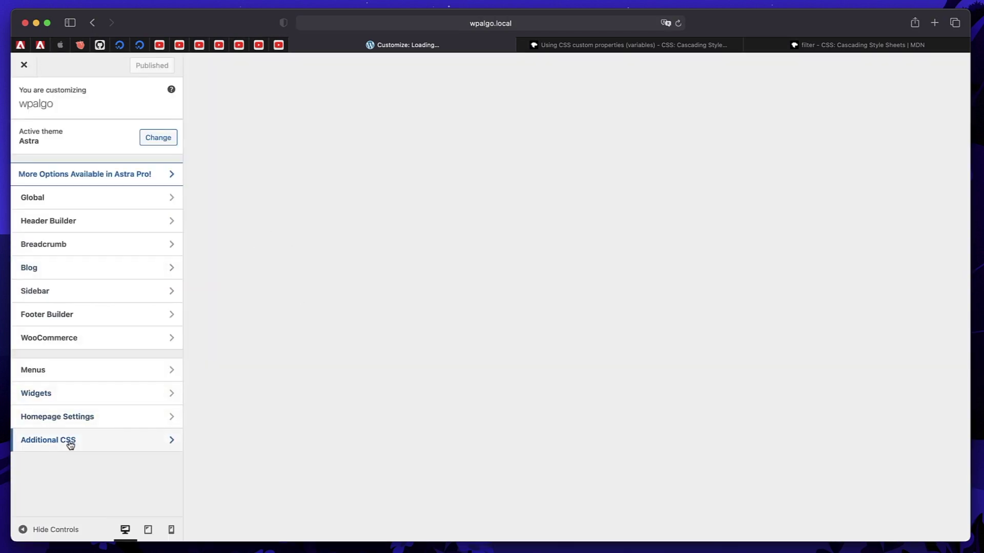
- Paste the html.wp-dark-mode-active rule into Additional CSS and review background #1B2836 and link #459BE6
click(70, 442)
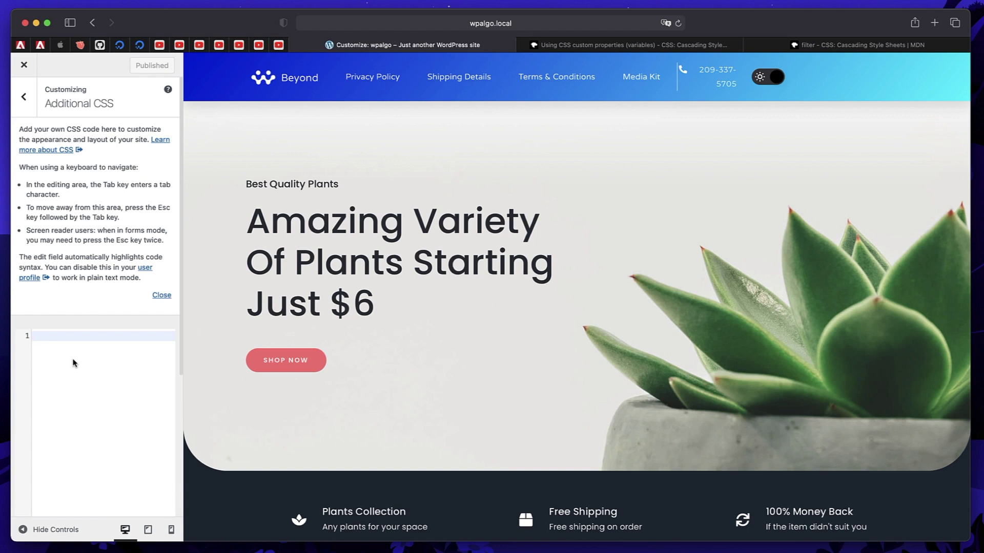
key(super+v)
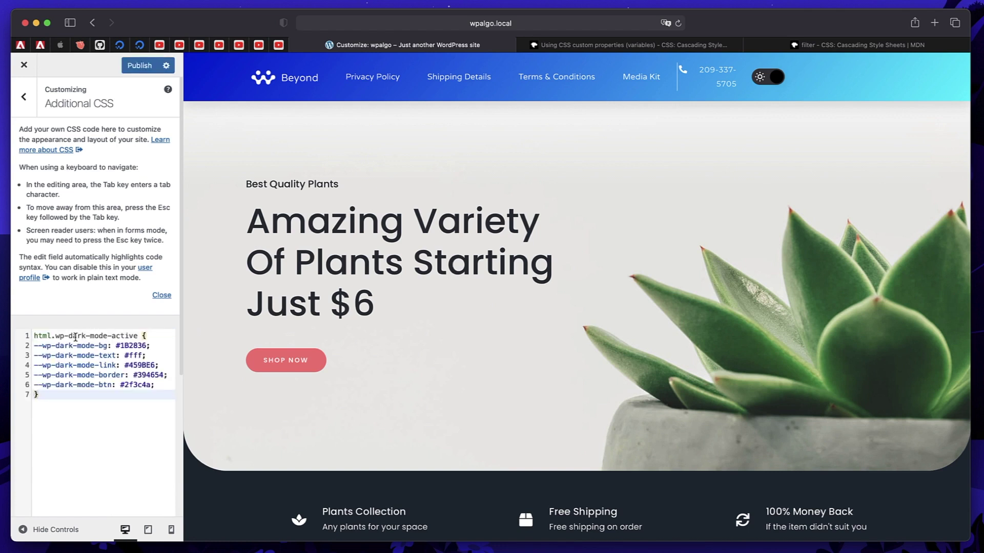
double_click(136, 346)
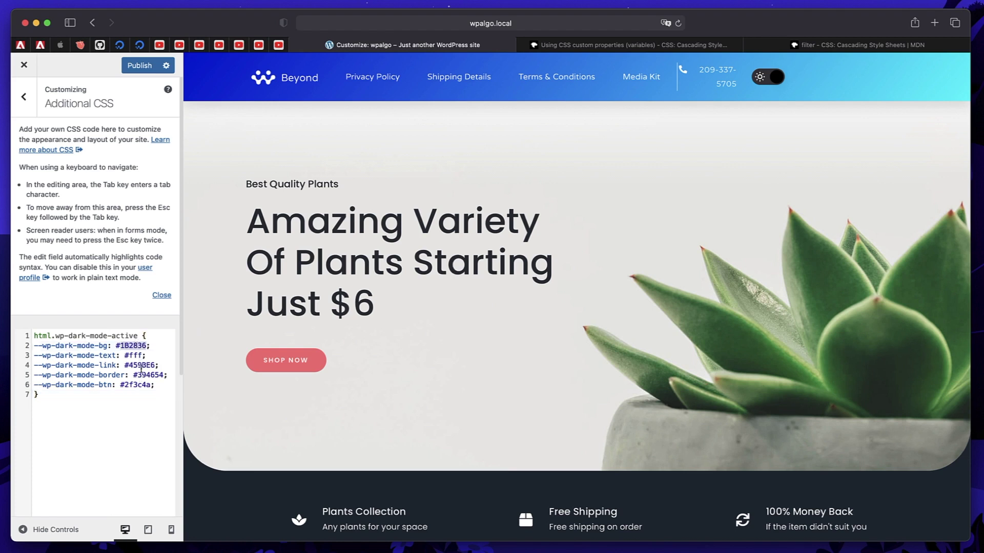
double_click(141, 365)
- Replace the #459BE6 value of --wp-dark-mode-link on line 4 with red
scroll(489, 378, down, 20)
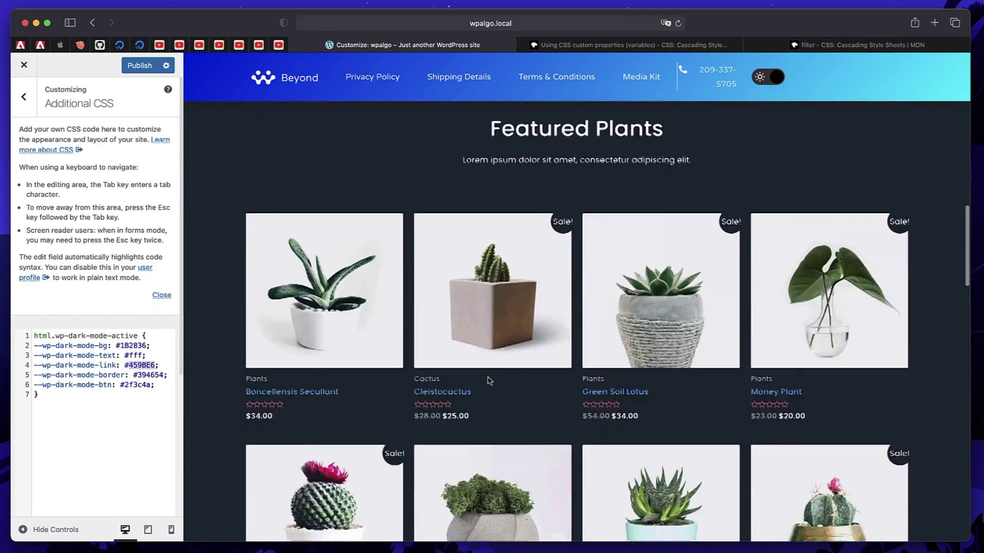
scroll(489, 378, down, 5)
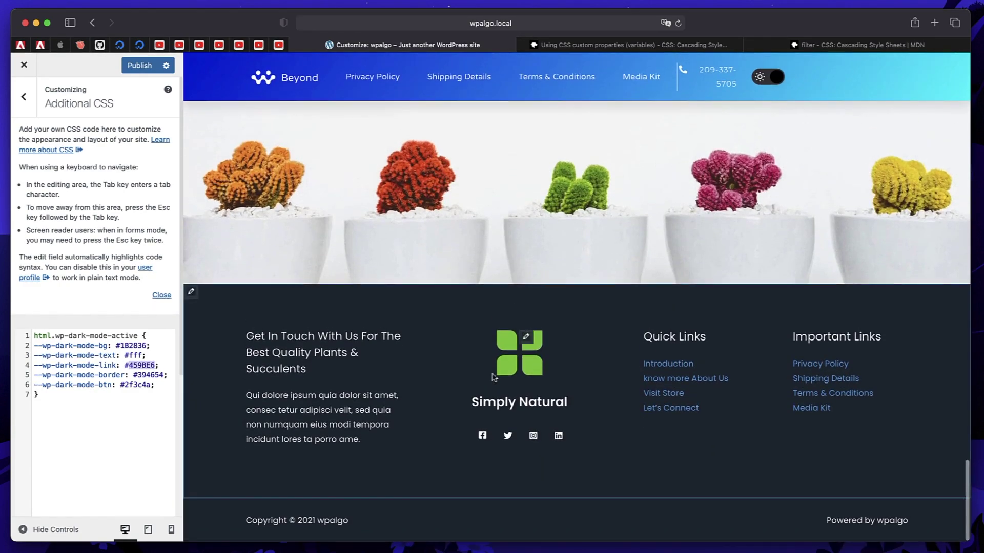
click(140, 365)
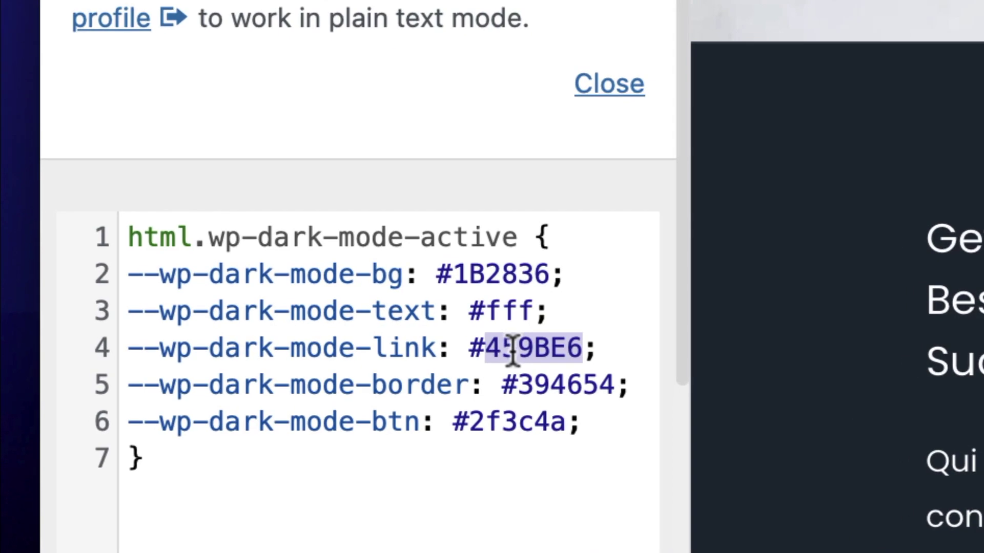
click(136, 365)
key(BackSpace)
key(BackSpace)
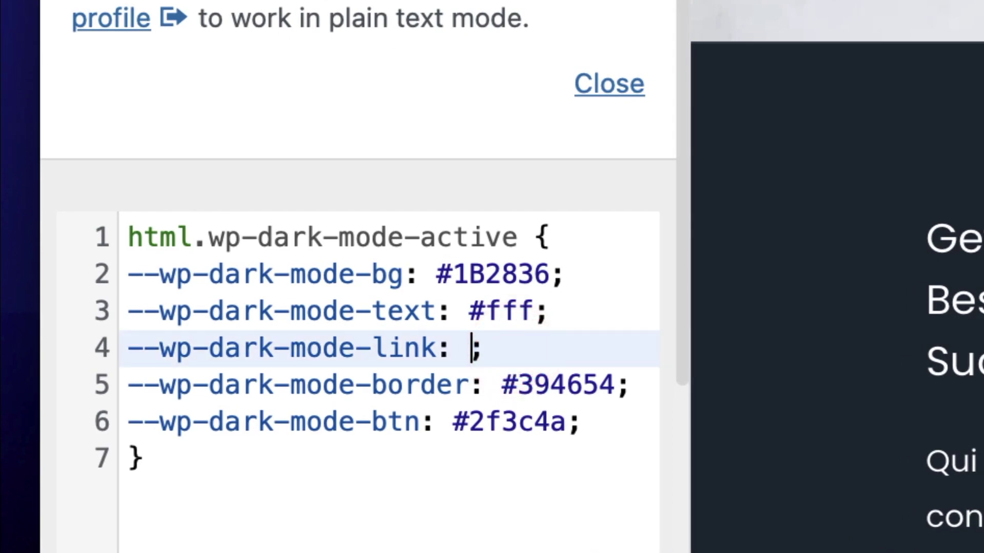
text(red)
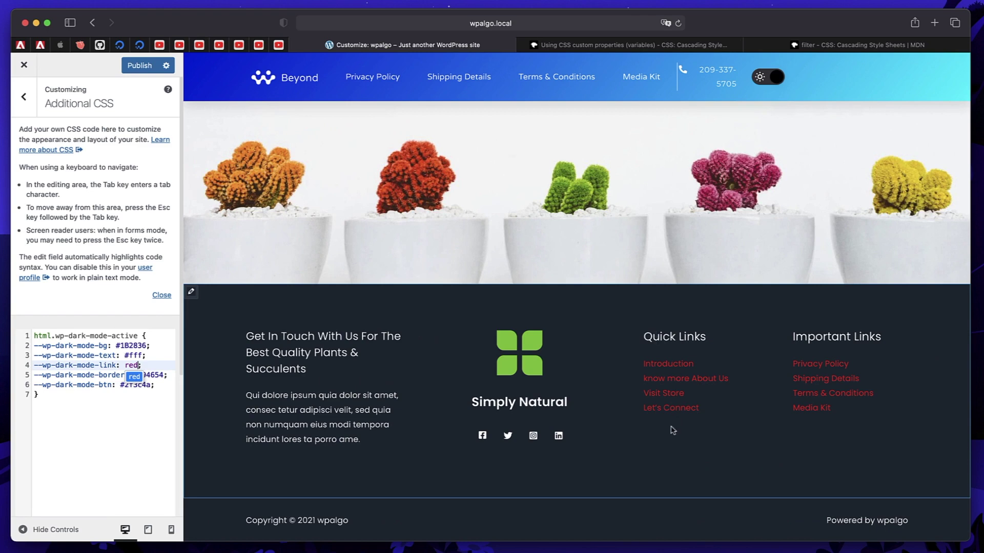
scroll(672, 431, up, 6)
scroll(673, 415, up, 10)
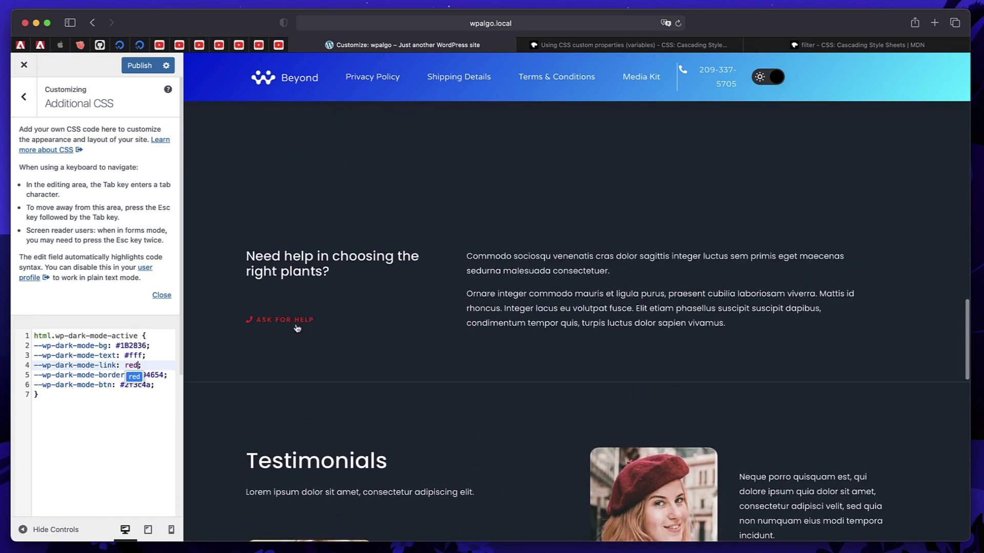
click(90, 431)
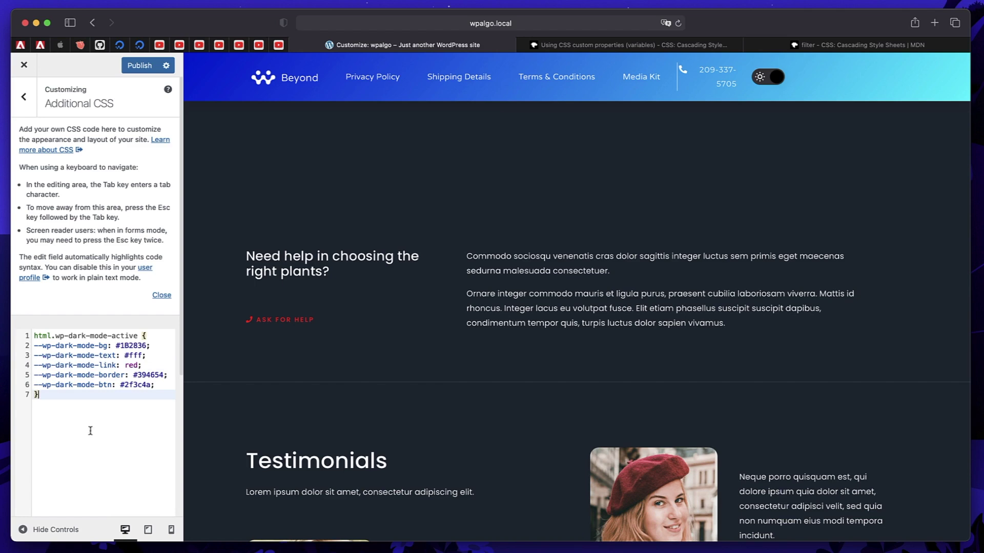
double_click(131, 365)
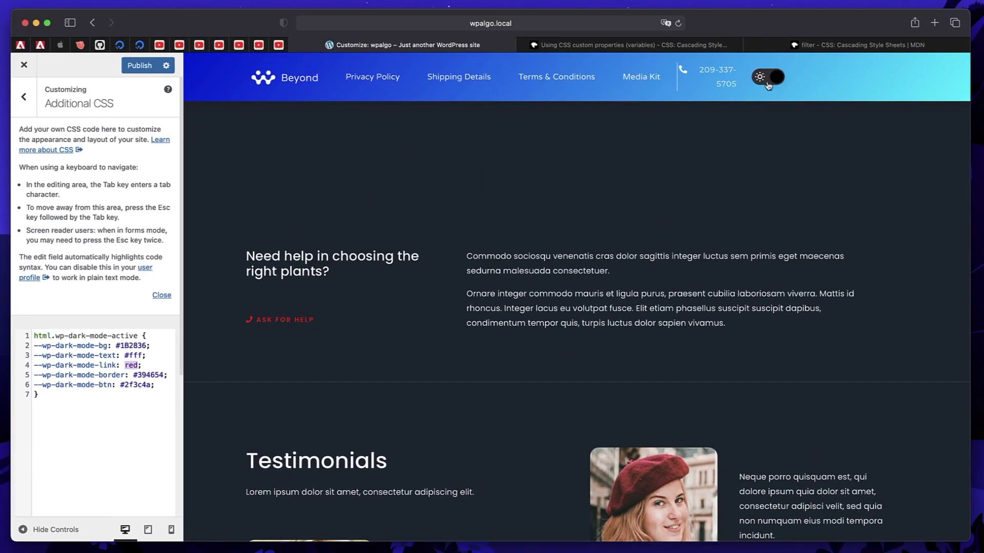
- Change the dark-mode link colour to pink and check the pink footer links in dark preview
click(768, 85)
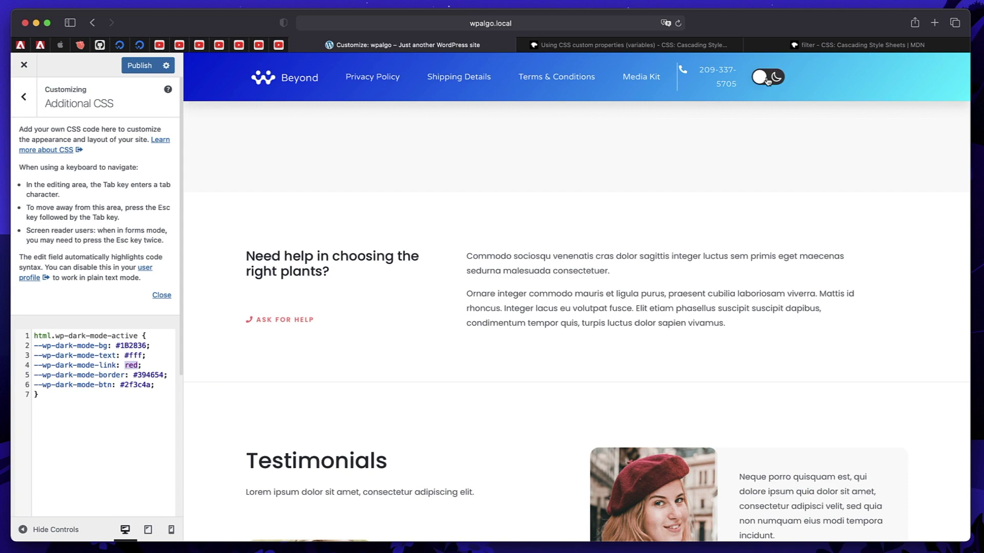
click(768, 81)
click(768, 81)
text(pink)
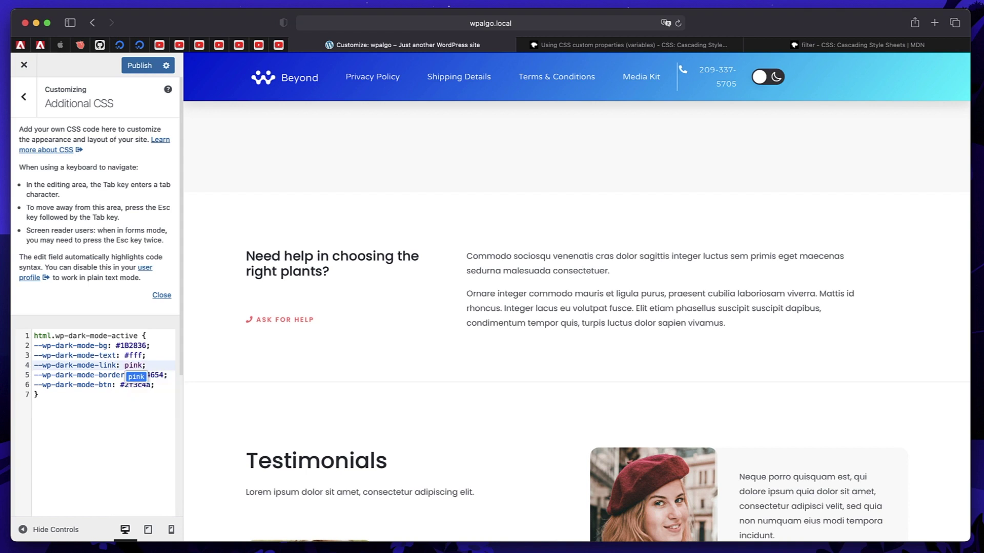
click(114, 423)
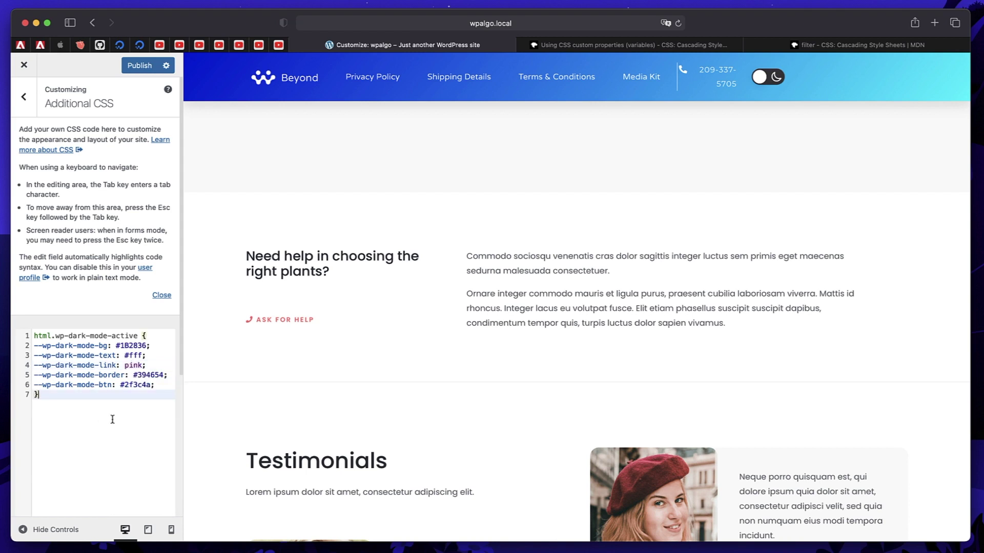
click(761, 77)
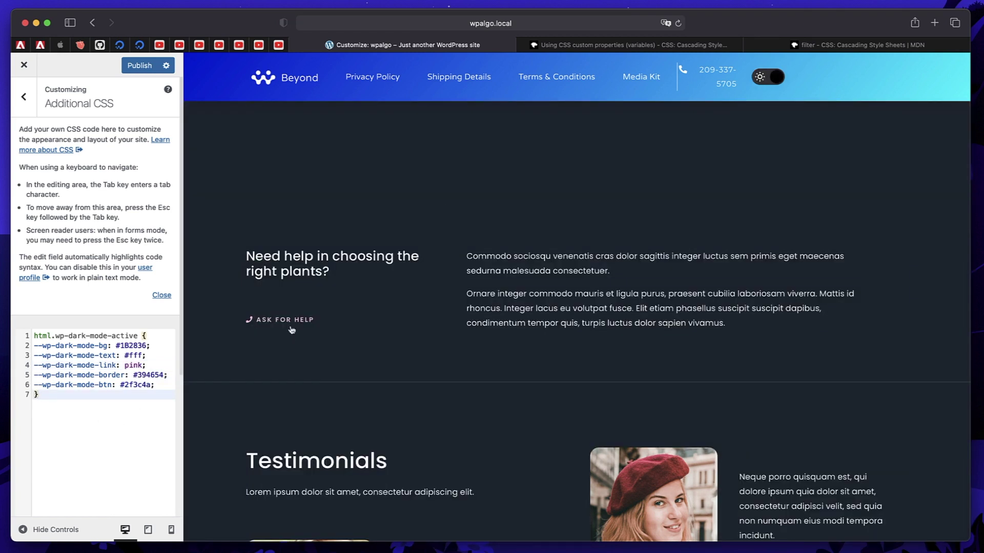
scroll(291, 326, down, 10)
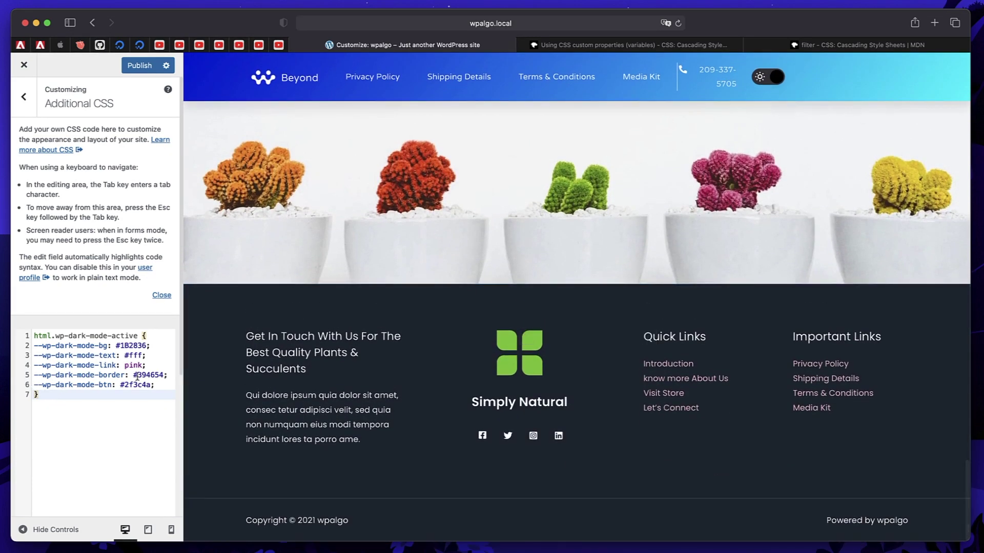
double_click(134, 359)
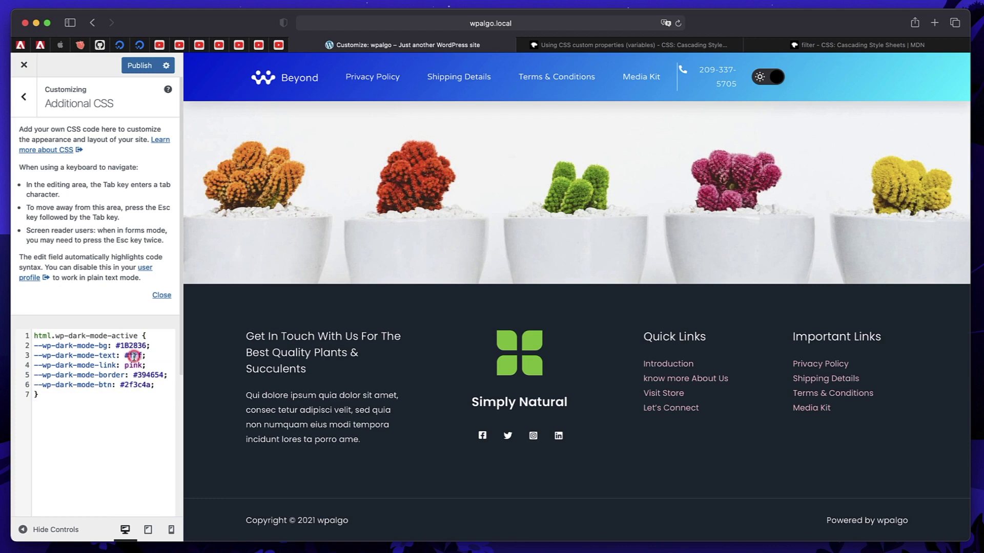
key(BackSpace)
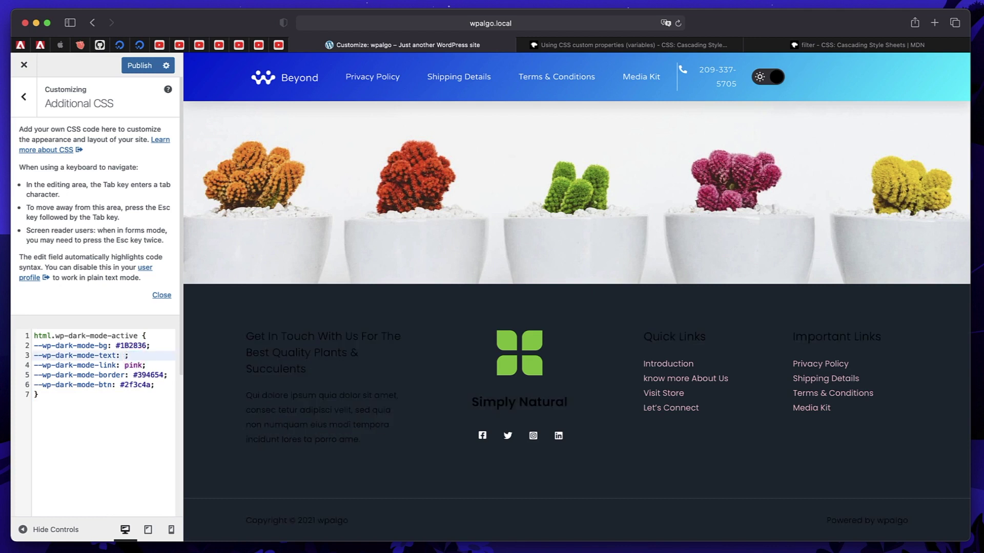
text(blue)
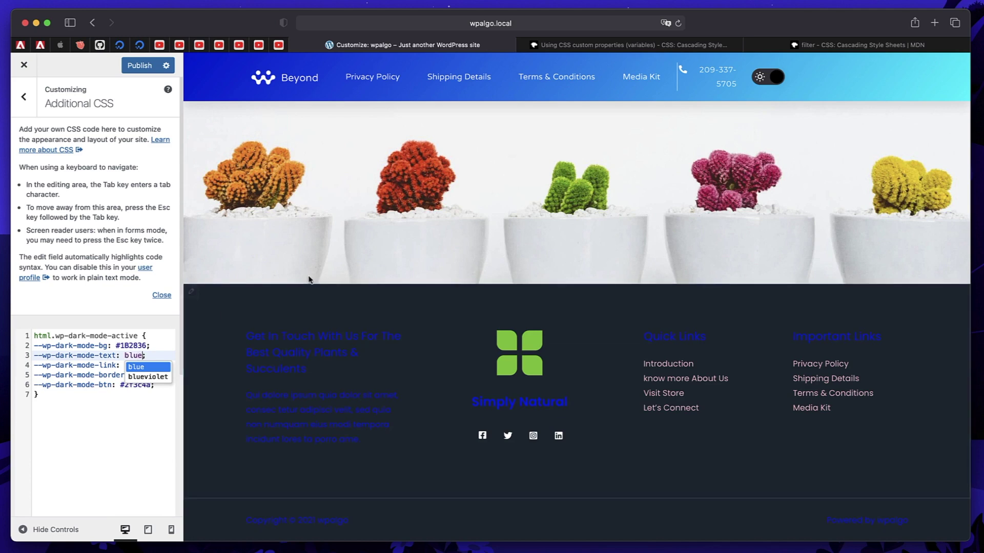
scroll(326, 394, up, 5)
click(91, 436)
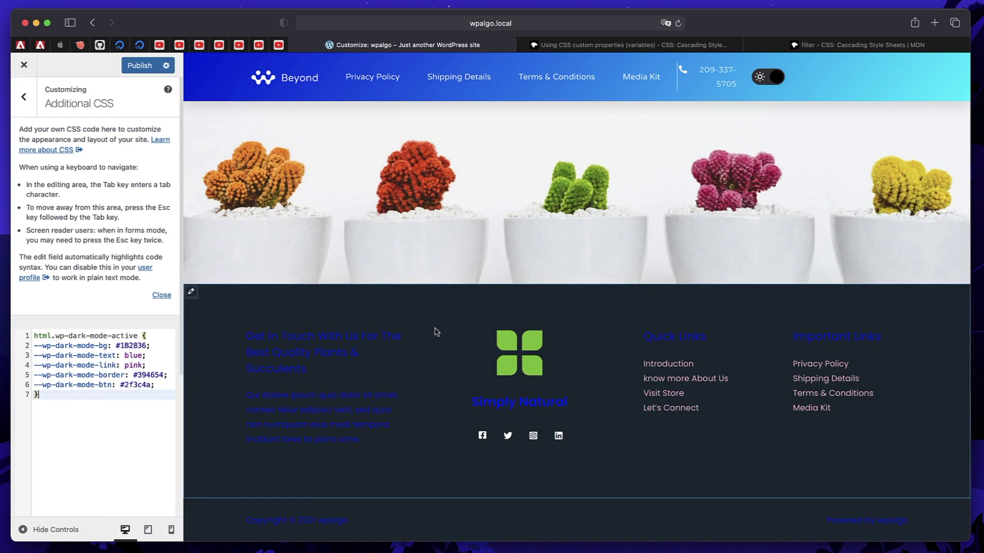
scroll(436, 332, up, 10)
scroll(436, 332, up, 8)
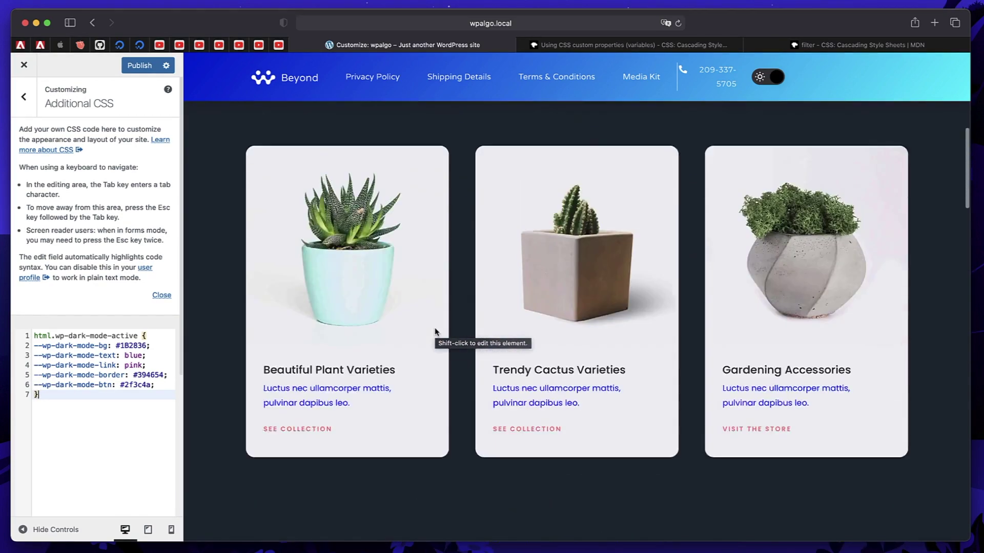
double_click(134, 354)
key(BackSpace)
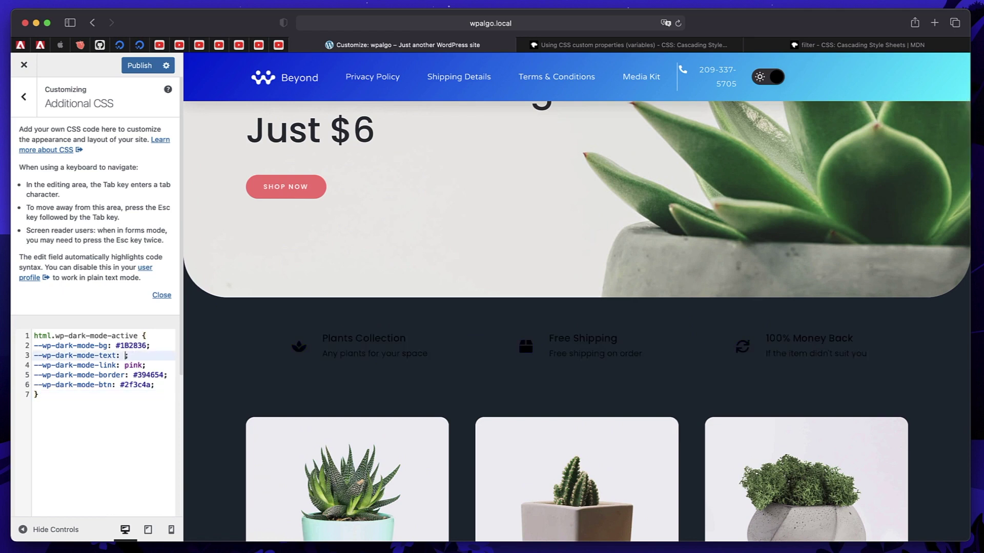
text(#fff)
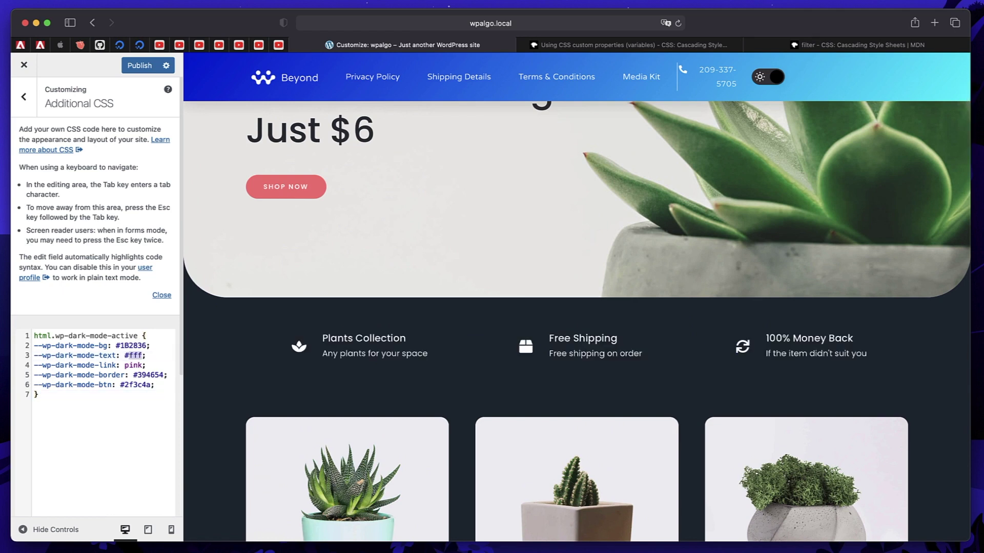
- Replace the #1B1836 --wp-dark-mode-bg value with blue and check the preview
double_click(130, 345)
key(BackSpace)
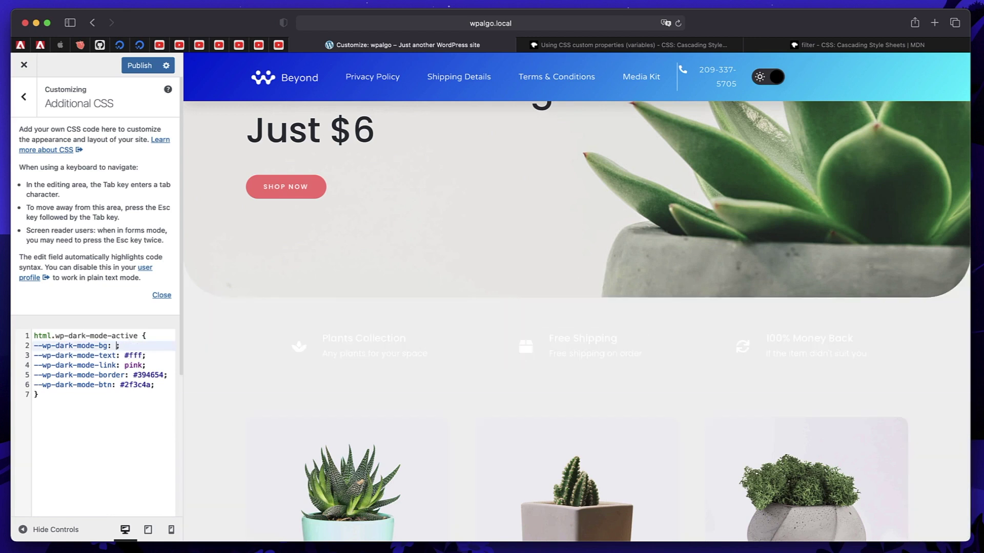
text(blue)
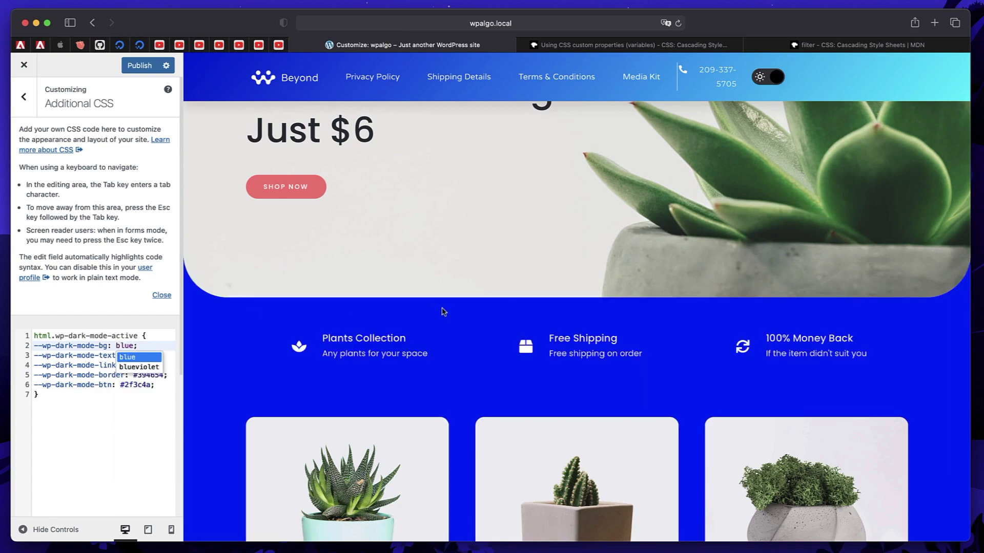
scroll(444, 312, down, 20)
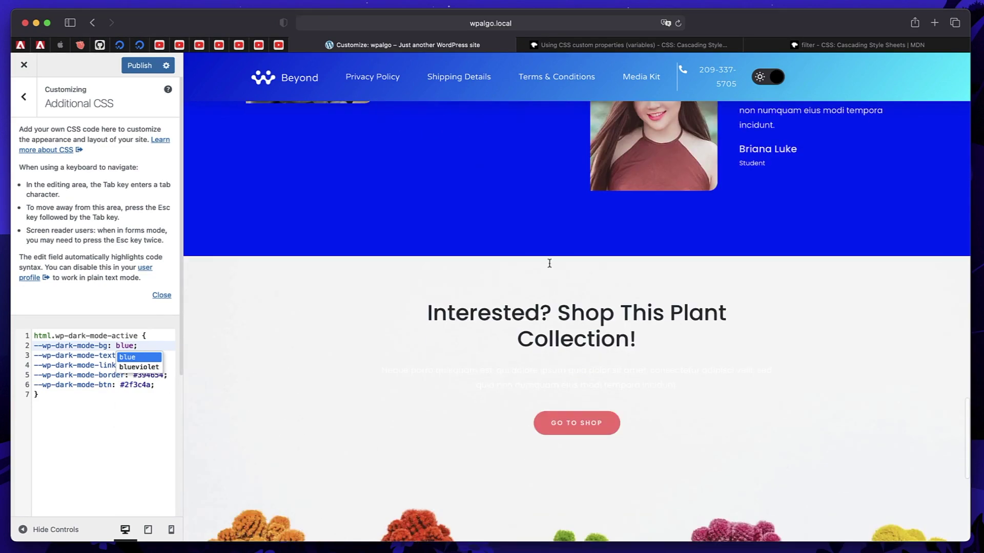
scroll(573, 346, down, 10)
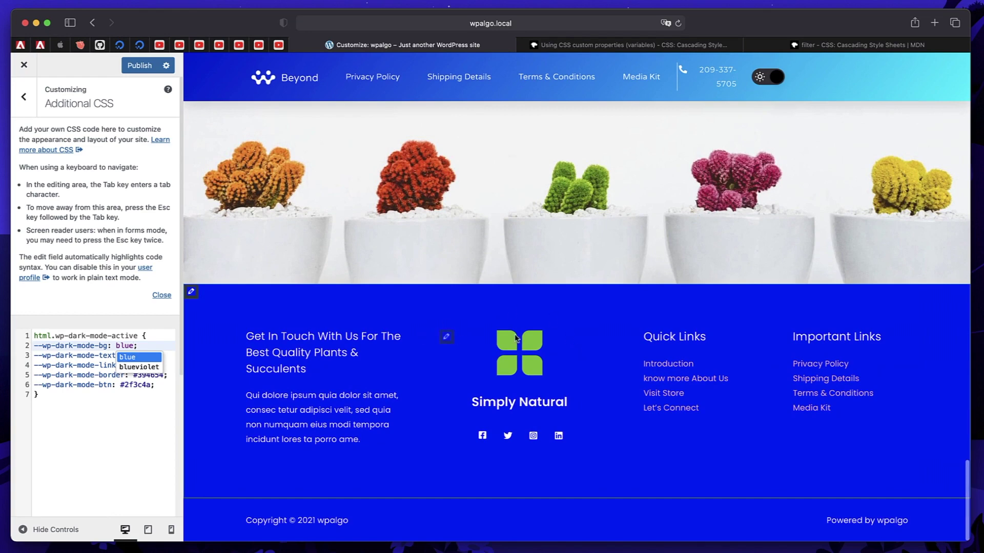
click(118, 346)
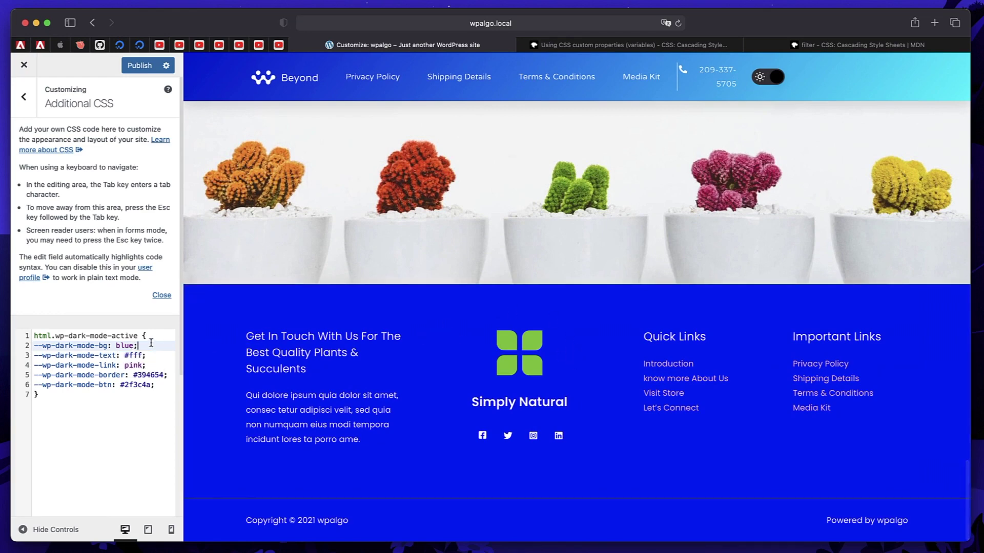
- Swap the dark-mode background value to red, then purple, and scroll the preview to check it
double_click(117, 347)
text(re)
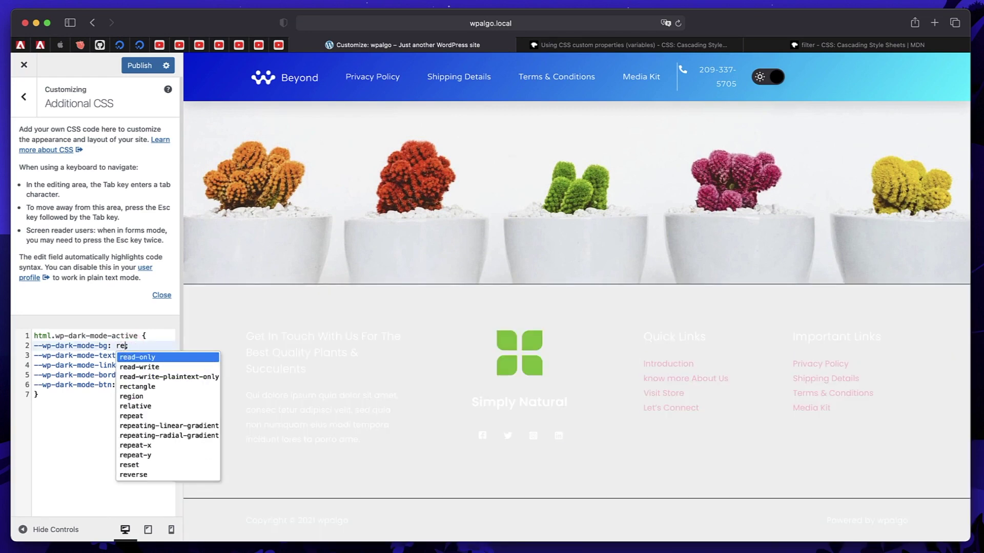
text(d)
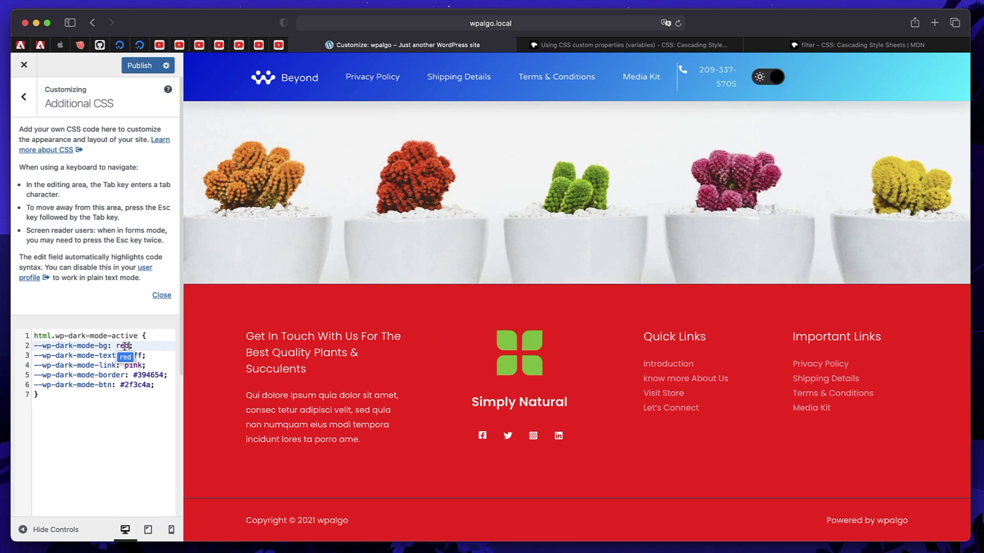
double_click(124, 346)
text(pu)
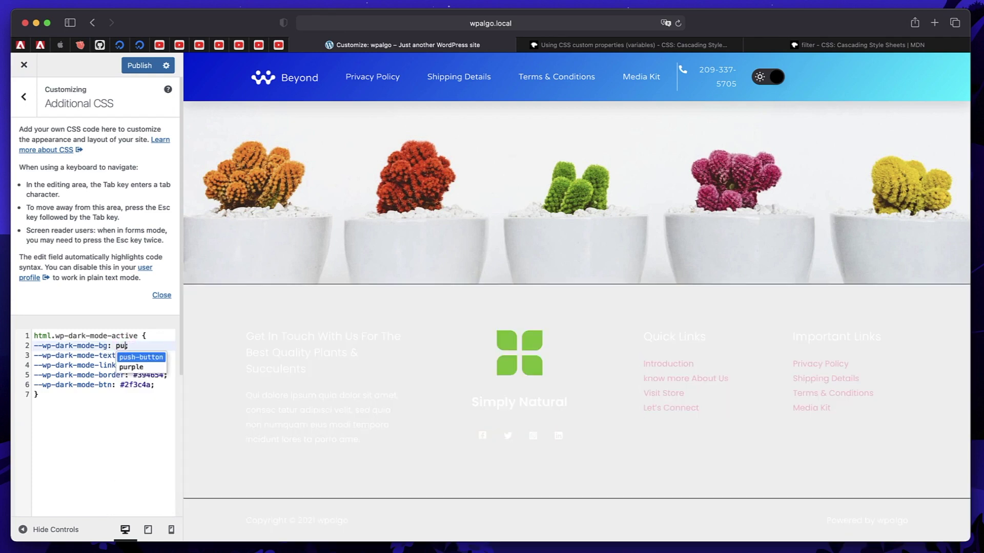
text(rple)
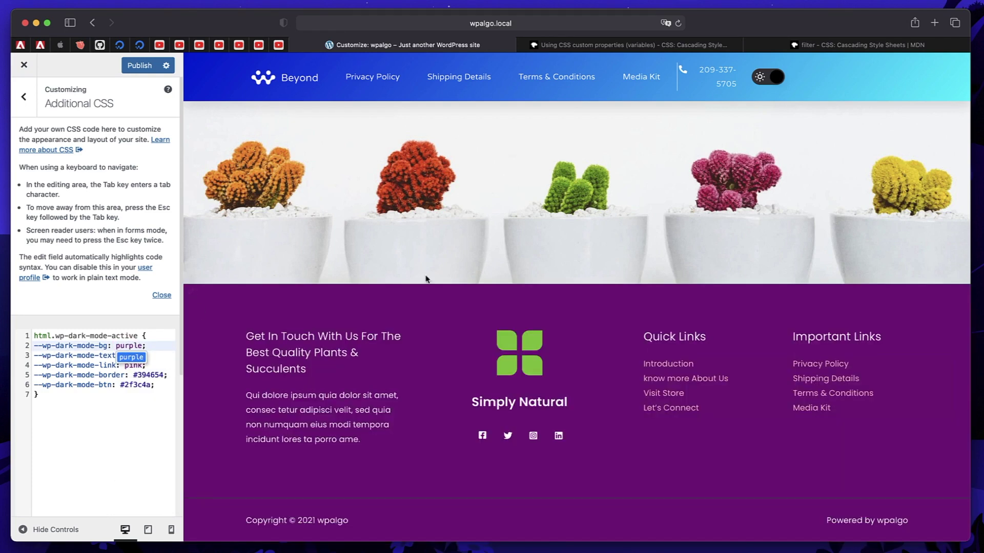
click(55, 423)
scroll(566, 315, up, 5)
scroll(566, 315, up, 10)
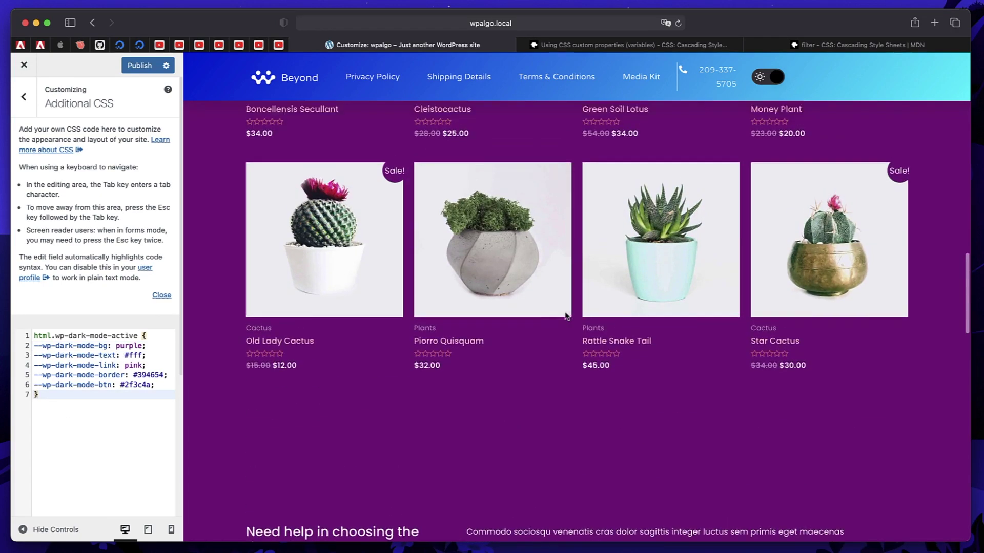
scroll(630, 372, down, 15)
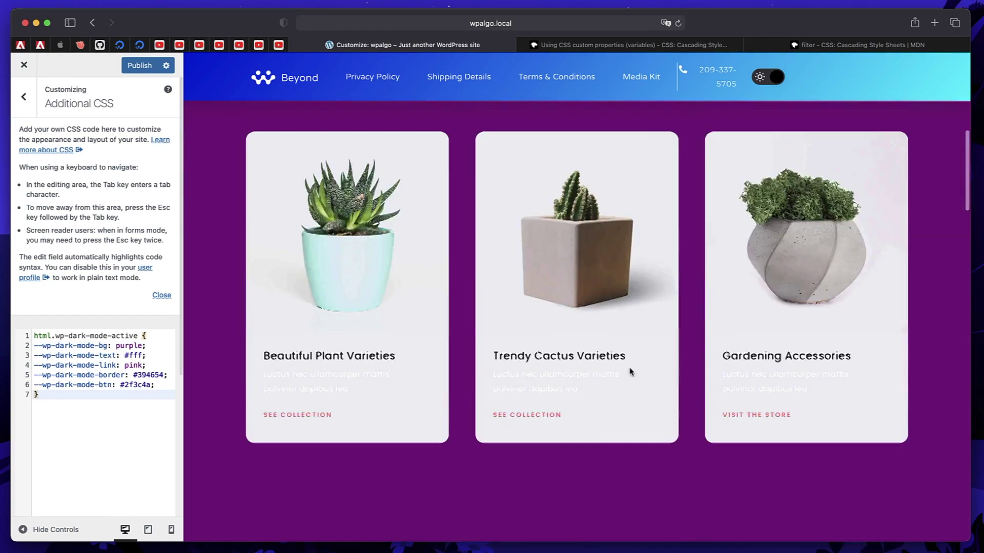
scroll(630, 372, down, 3)
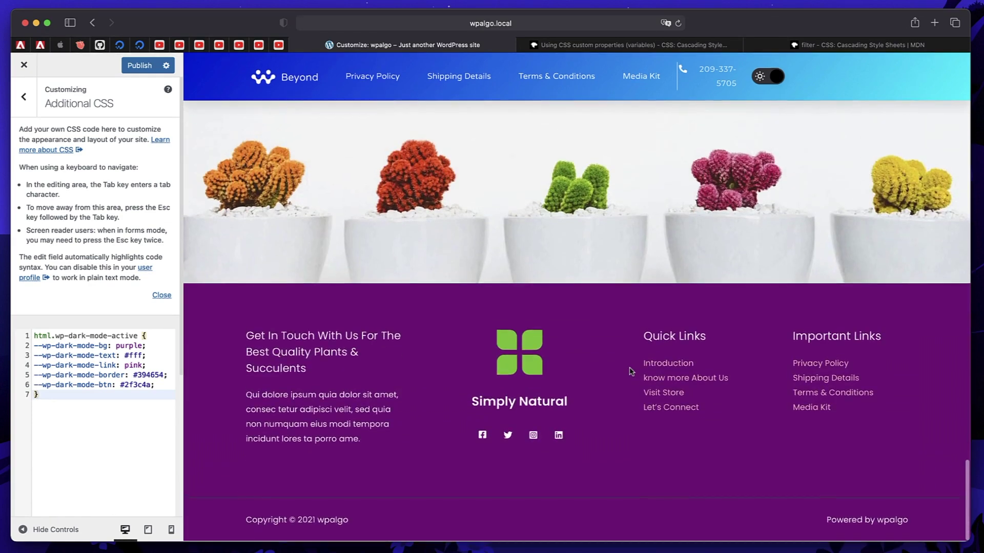